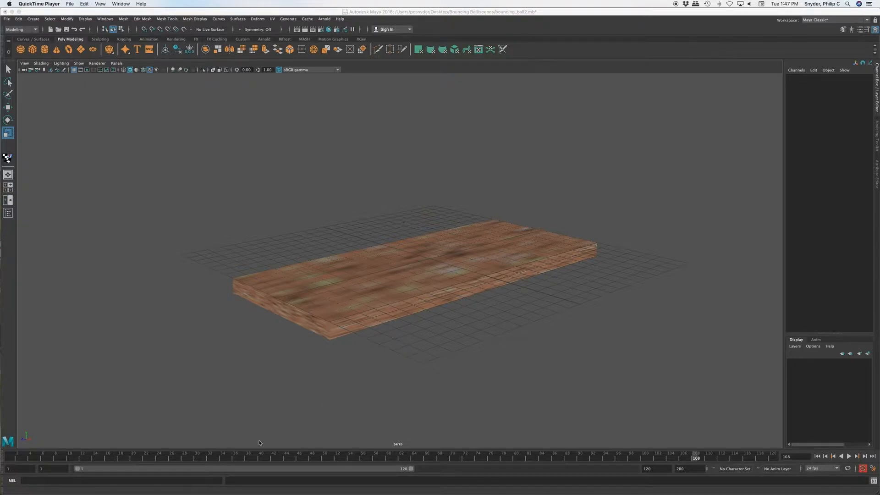
# Return the animation to frame 1.
pyautogui.moveTo(253, 458); pyautogui.dragTo(4, 457)
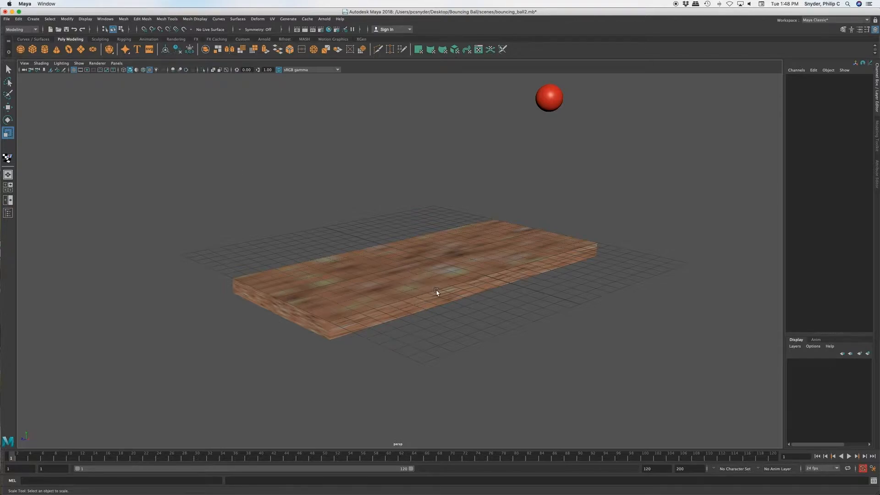
pyautogui.scroll(-2, 436, 292)
pyautogui.keyDown('alt'); pyautogui.moveTo(449, 255); pyautogui.dragTo(435, 309, button='middle'); pyautogui.keyUp('alt')
pyautogui.scroll(-1, 436, 311)
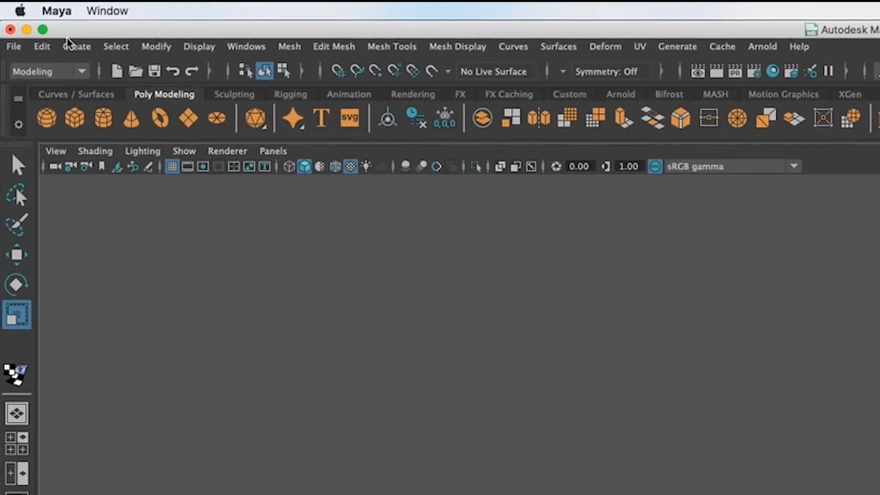
# Create a directional light in the scene.
pyautogui.click(75, 46)
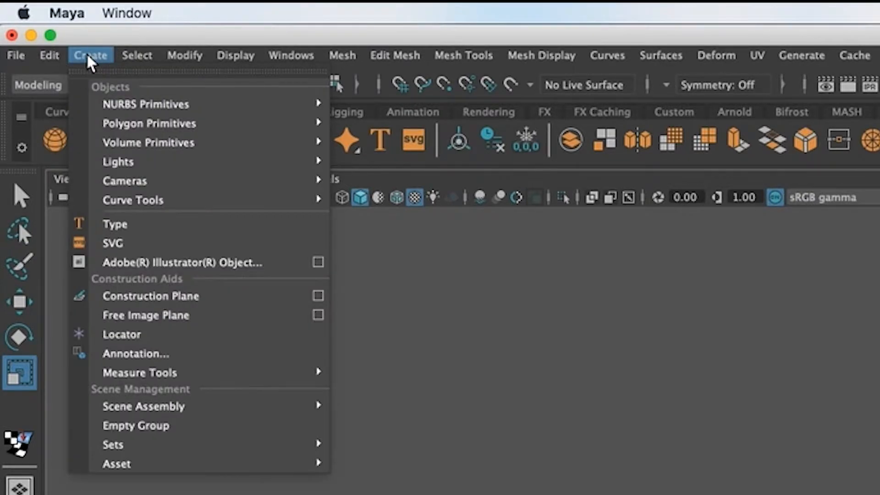
pyautogui.moveTo(136, 166)
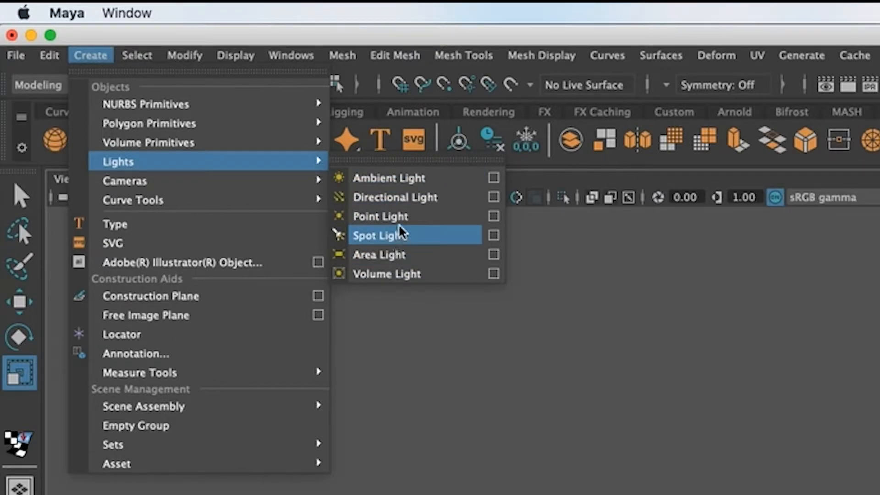
pyautogui.click(389, 201)
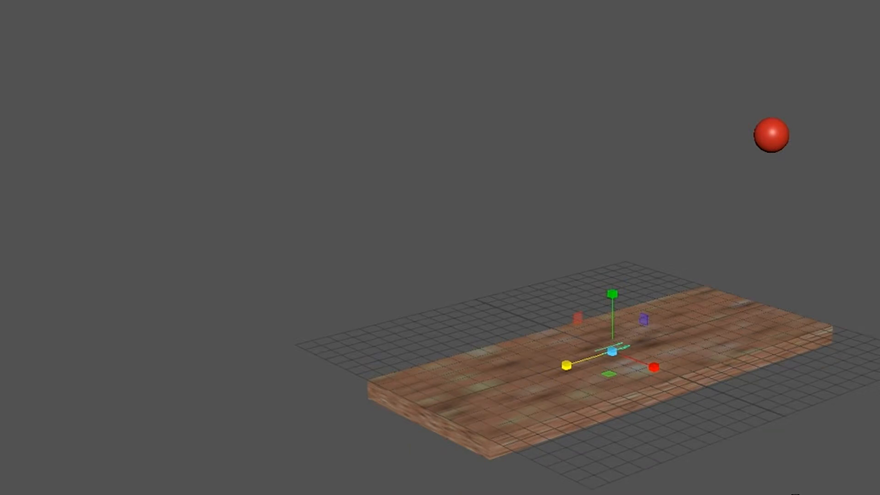
# Raise the directional light above the board and move it to about 22.2 in Z, beyond the board's end opposite the ball.
pyautogui.press('w')
pyautogui.scroll(6, 603, 347)
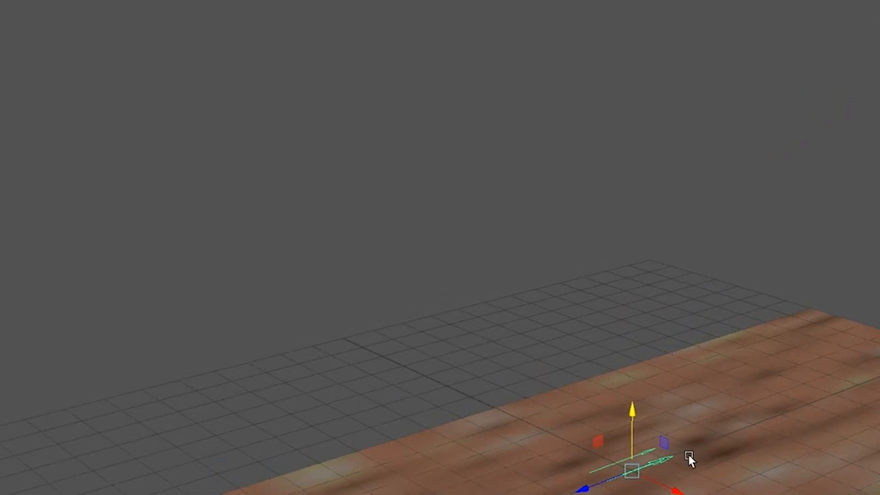
pyautogui.keyDown('alt'); pyautogui.moveTo(650, 486); pyautogui.dragTo(627, 278); pyautogui.keyUp('alt')
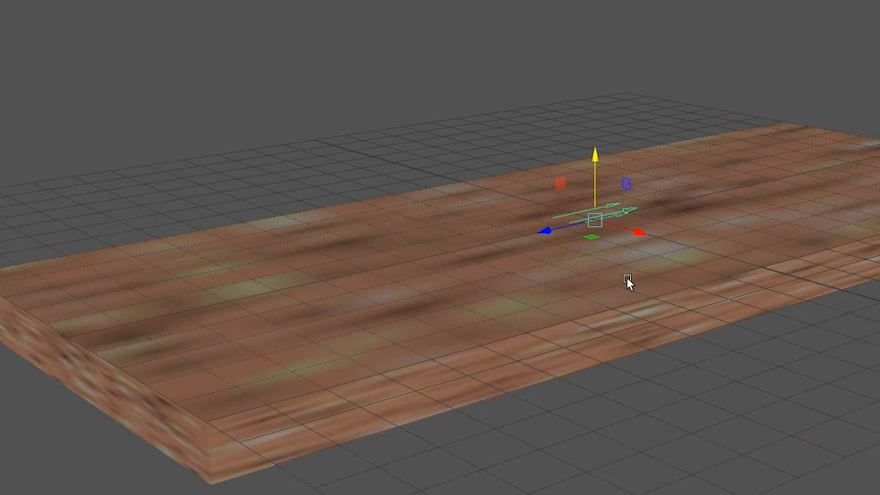
pyautogui.scroll(5, 605, 216)
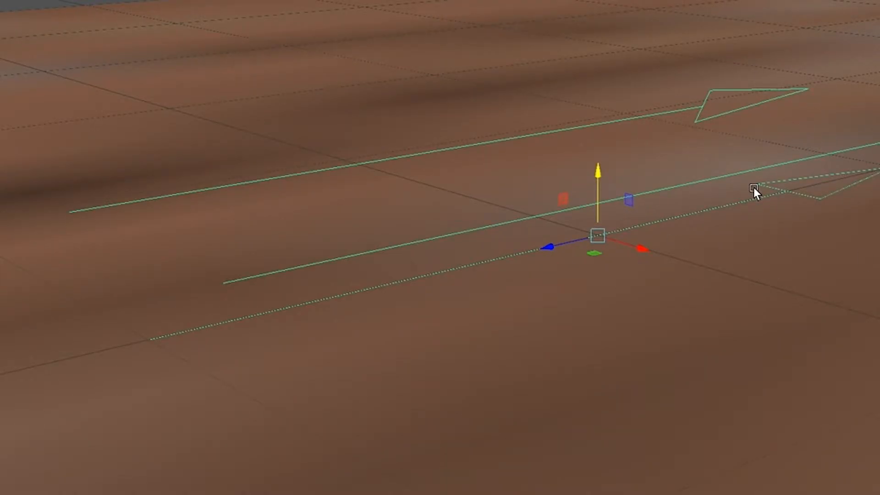
pyautogui.scroll(-6, 753, 187)
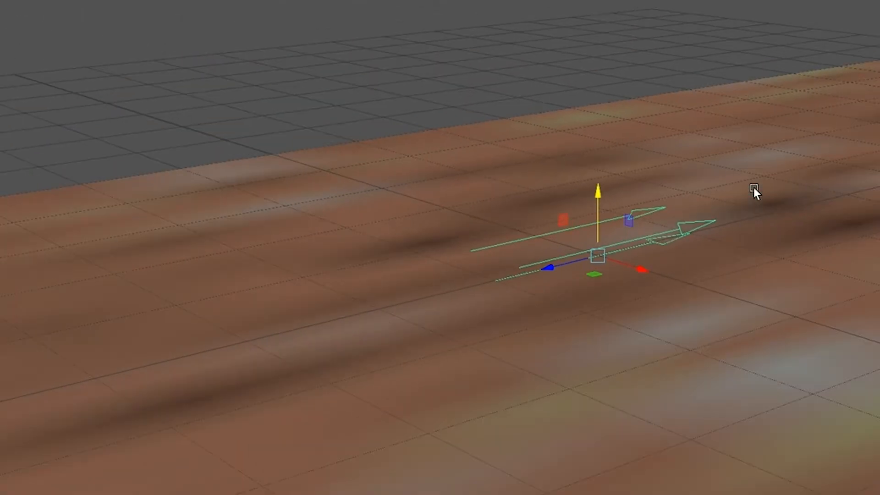
pyautogui.scroll(-8, 753, 187)
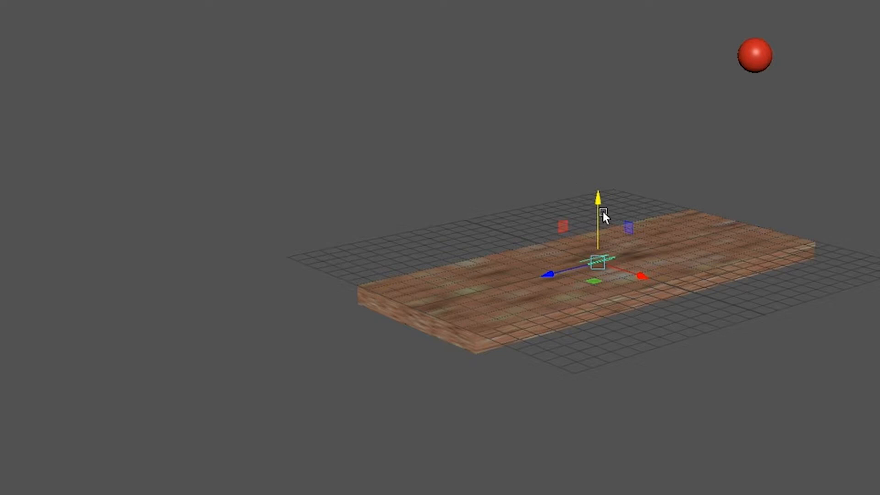
pyautogui.moveTo(599, 200); pyautogui.dragTo(594, 2)
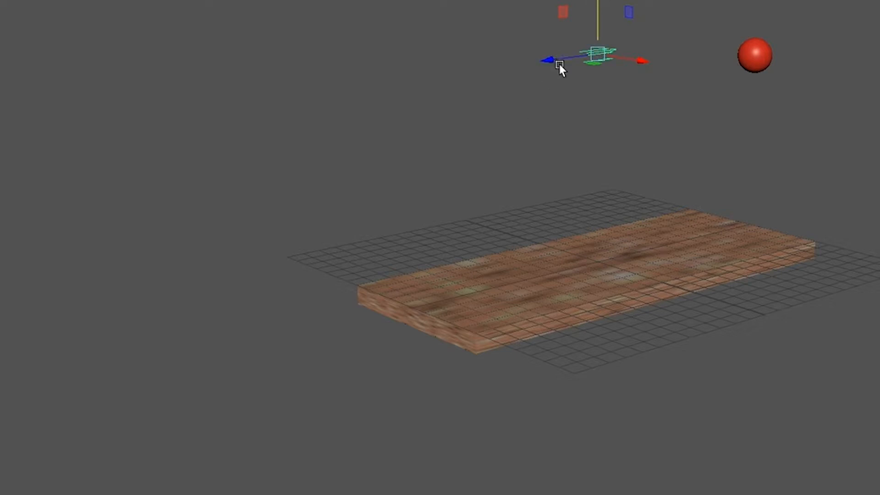
pyautogui.moveTo(548, 60); pyautogui.dragTo(312, 88)
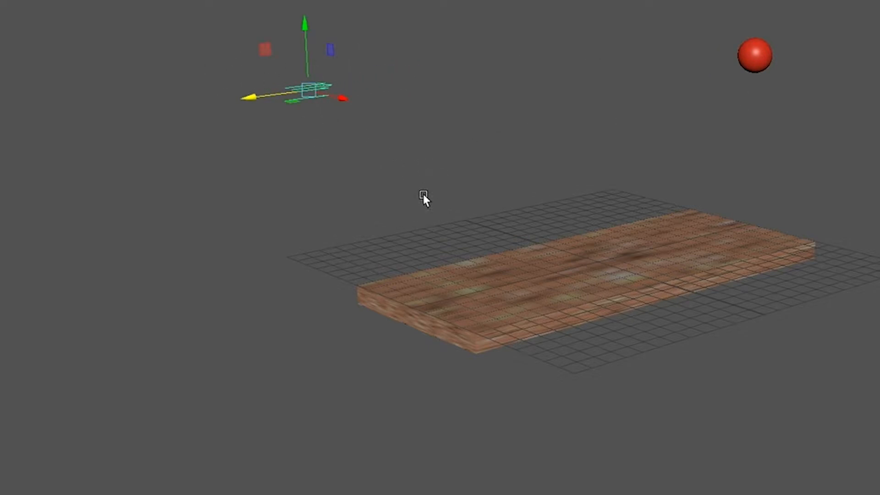
pyautogui.keyDown('alt'); pyautogui.moveTo(648, 298); pyautogui.dragTo(615, 293); pyautogui.keyUp('alt')
pyautogui.moveTo(181, 211); pyautogui.dragTo(101, 204)
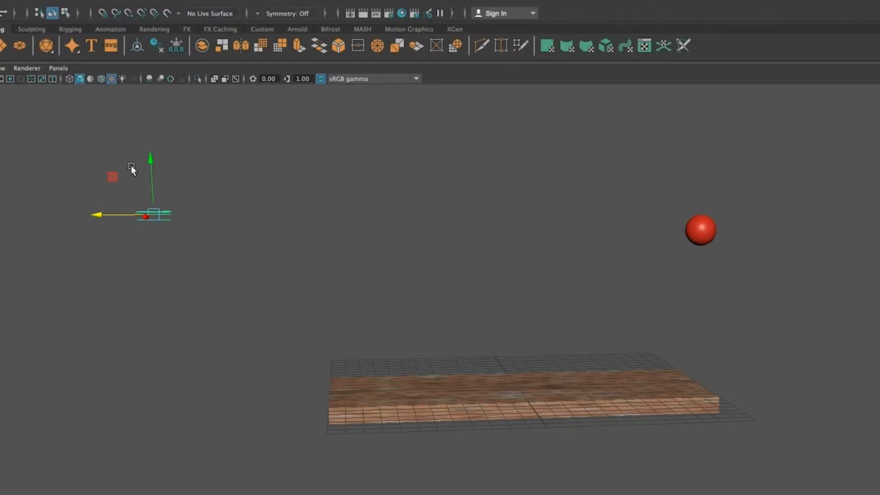
# Tilt the directional light to about -27° around X so it aims down at the board, and raise it to about 16.6 in Y.
pyautogui.press('e')
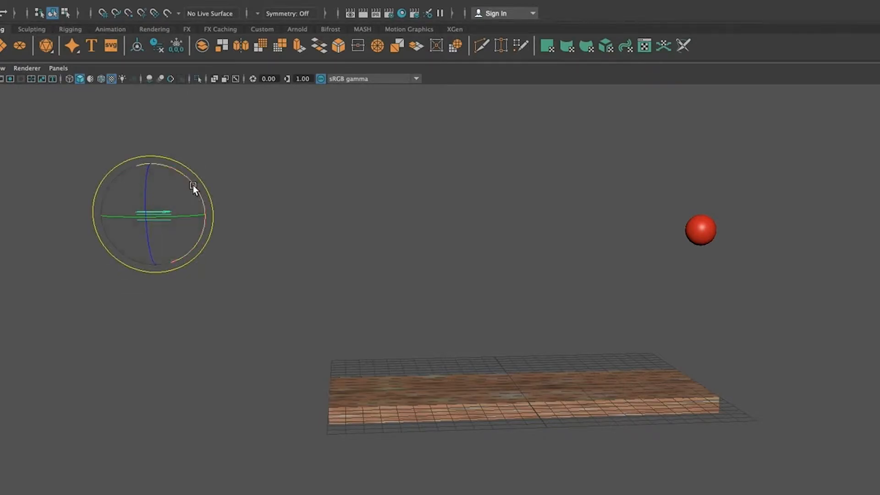
pyautogui.moveTo(194, 190); pyautogui.dragTo(209, 212)
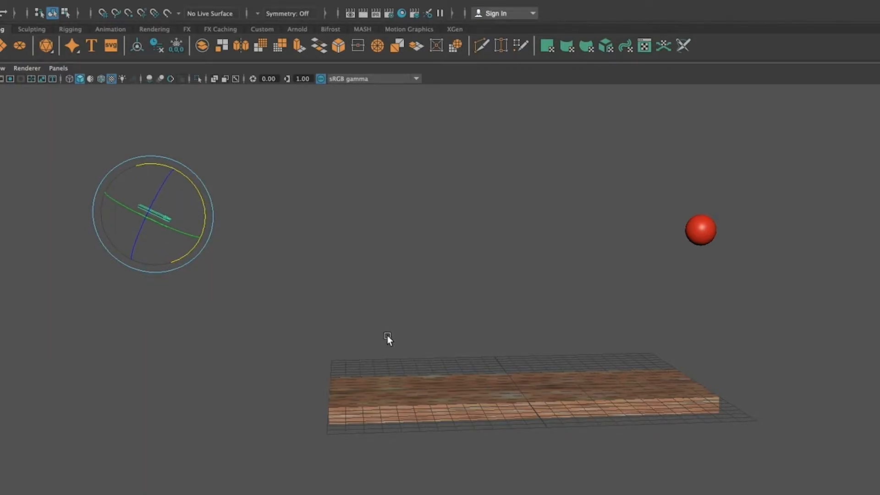
pyautogui.keyDown('alt'); pyautogui.moveTo(512, 269); pyautogui.dragTo(499, 380, button='middle'); pyautogui.keyUp('alt')
pyautogui.press('w')
pyautogui.moveTo(145, 288); pyautogui.dragTo(157, 201)
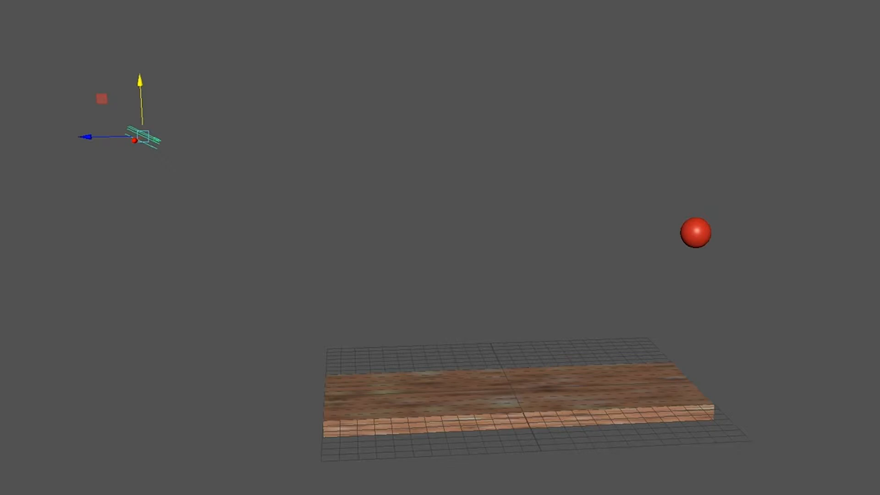
# Play back the bouncing ball animation and stop it.
pyautogui.hotkey('alt', 'v')
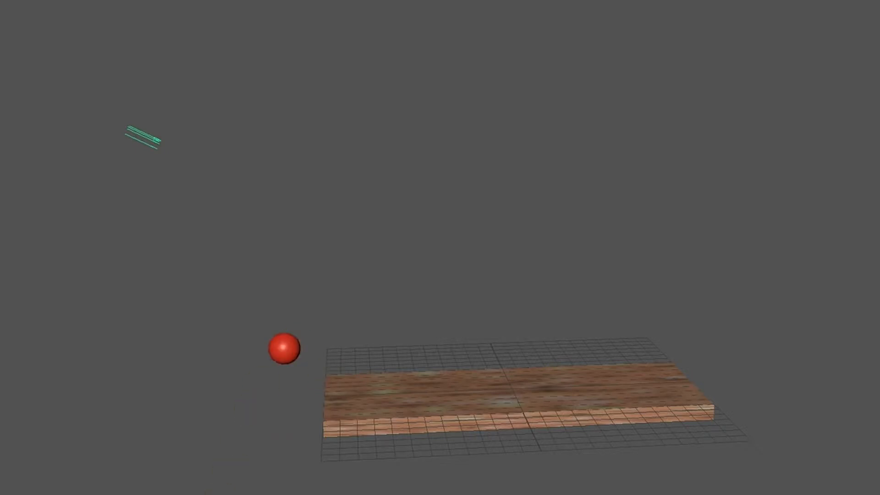
pyautogui.hotkey('alt', 'v')
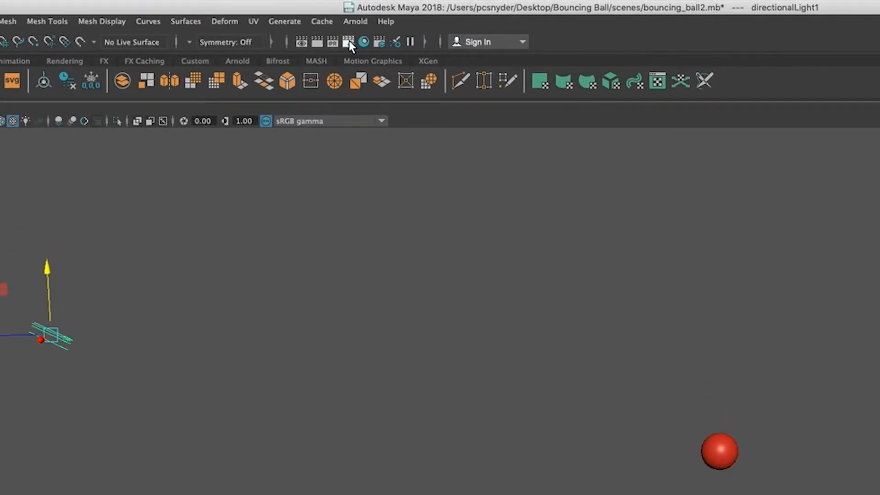
# Set the Maya Software edge anti-aliasing to Medium quality in the render settings.
pyautogui.click(349, 42)
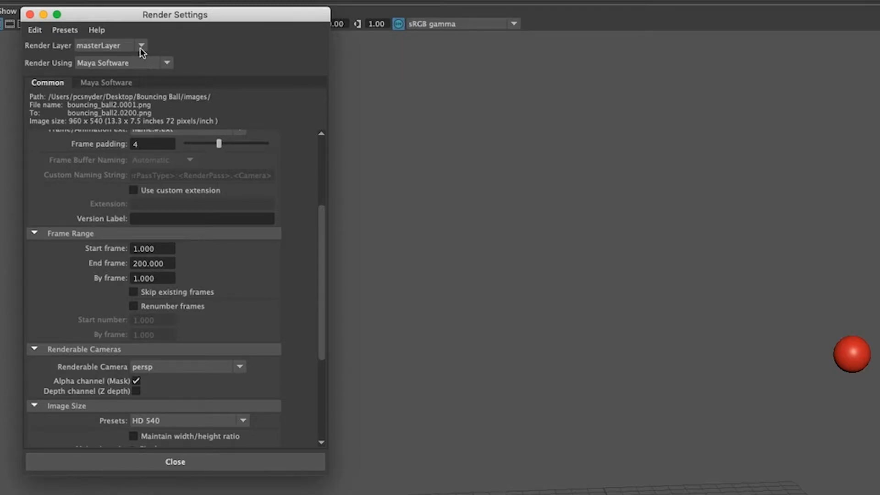
pyautogui.click(118, 84)
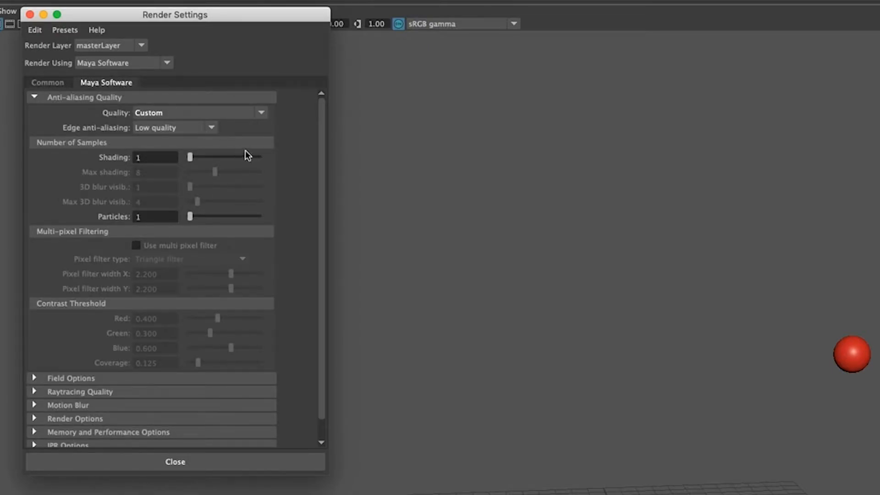
pyautogui.click(212, 129)
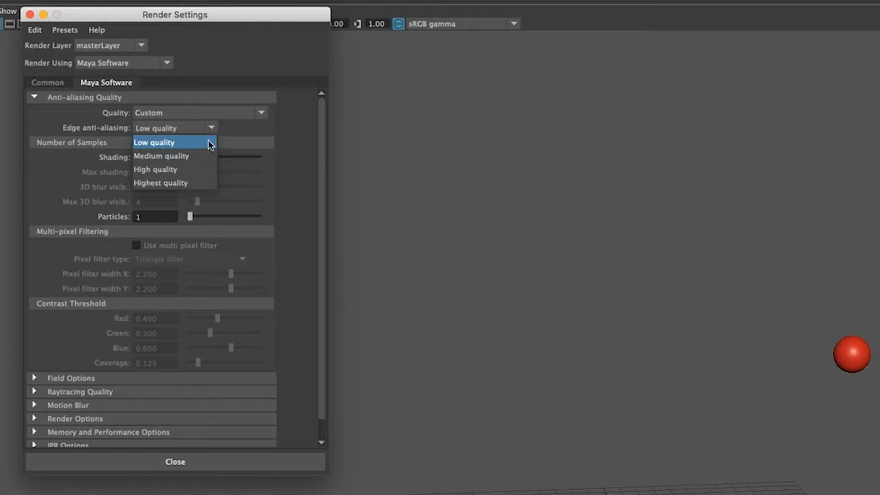
pyautogui.click(202, 156)
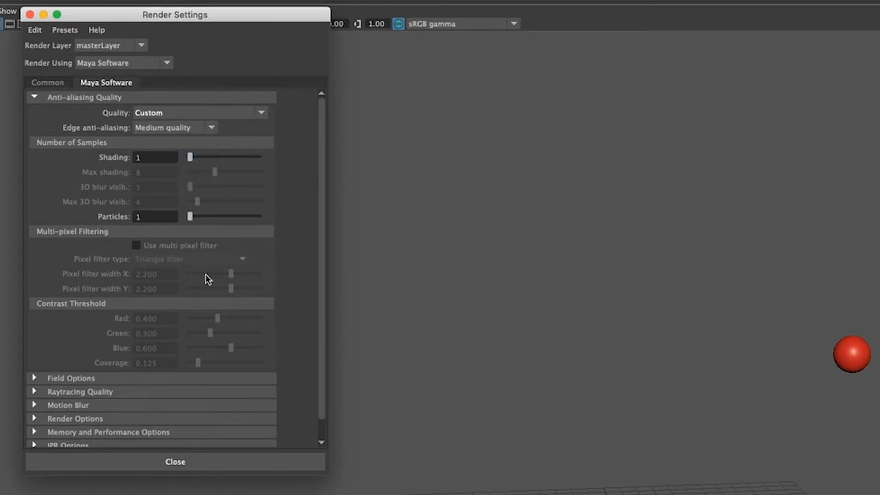
# Enable raytracing in the raytracing quality settings and move the Render Settings window clear of the scene.
pyautogui.moveTo(328, 469); pyautogui.dragTo(327, 494)
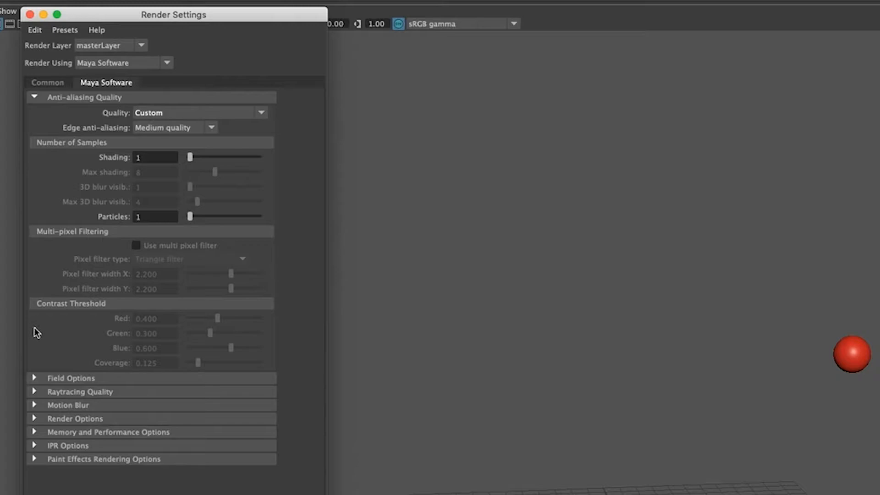
pyautogui.click(35, 392)
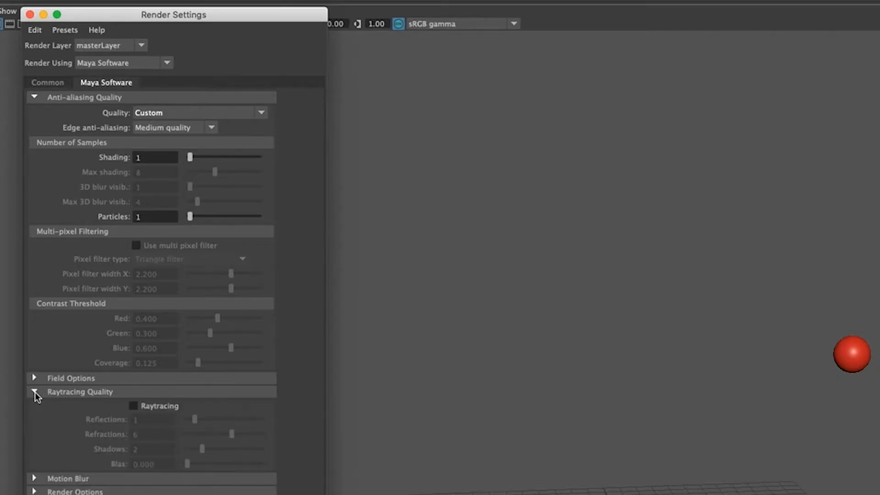
pyautogui.click(133, 406)
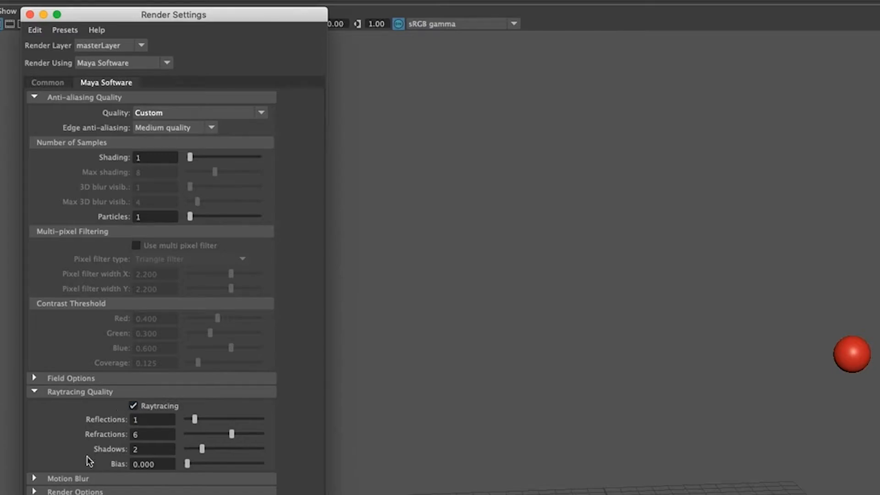
pyautogui.moveTo(217, 39); pyautogui.dragTo(708, 55)
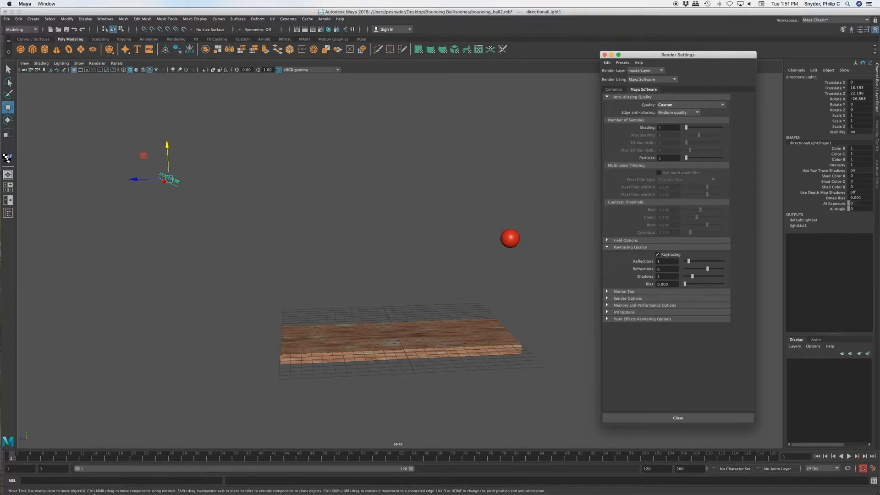
# Go to frame 42 of the animation and render the current frame.
pyautogui.moveTo(13, 457); pyautogui.dragTo(273, 457)
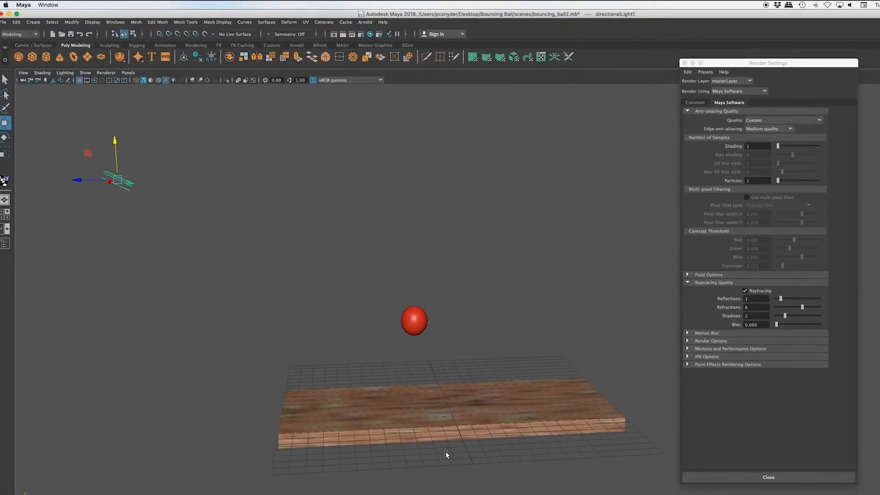
pyautogui.keyDown('alt'); pyautogui.moveTo(486, 490); pyautogui.dragTo(490, 494, button='middle'); pyautogui.keyUp('alt')
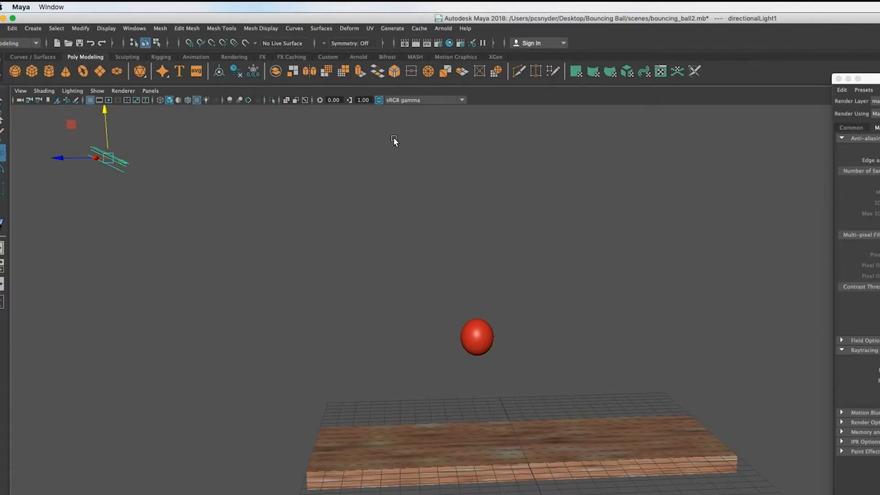
pyautogui.click(416, 43)
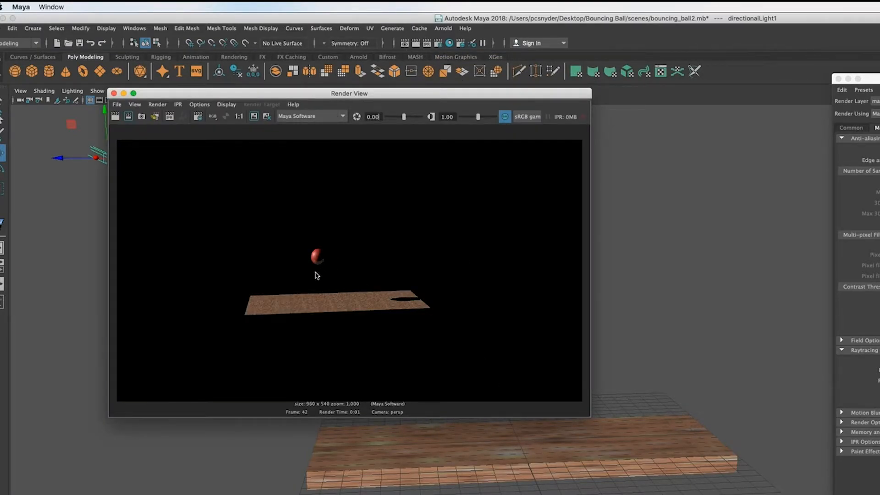
# Examine the shading and shadows of the ball and board in the rendered image, and close the render view.
pyautogui.scroll(1, 315, 275)
pyautogui.scroll(5, 315, 274)
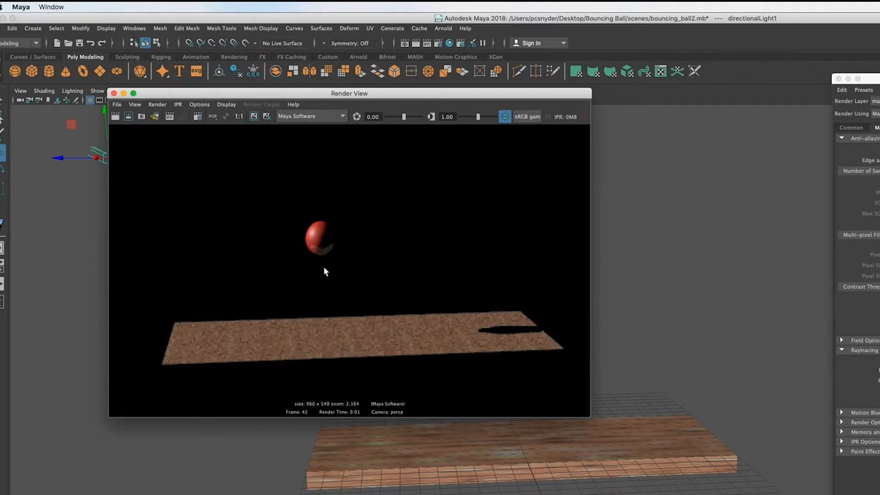
pyautogui.scroll(-4, 324, 269)
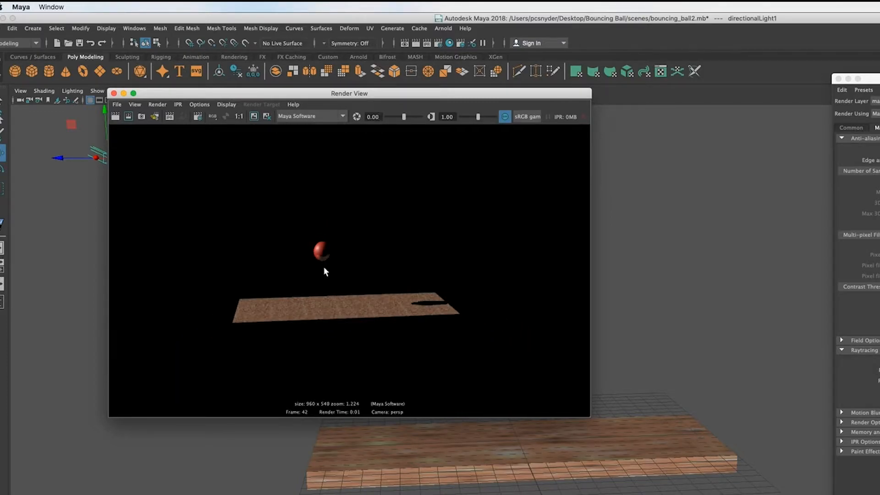
pyautogui.scroll(-2, 333, 275)
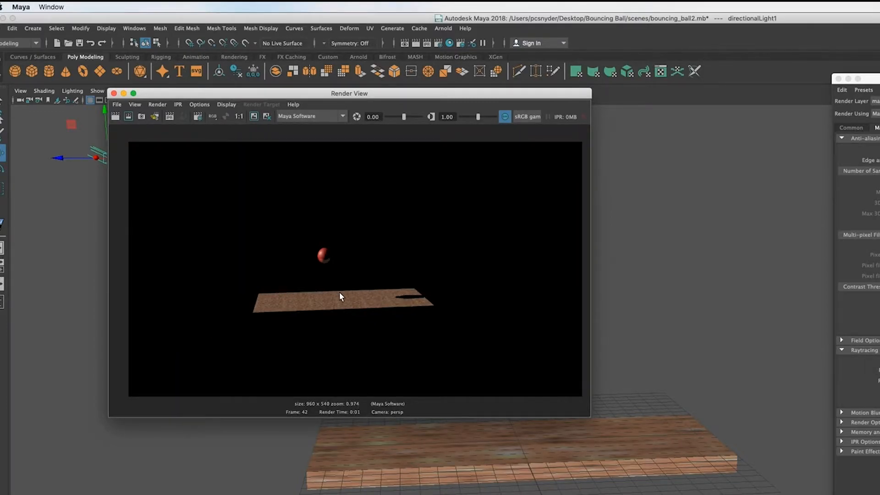
pyautogui.scroll(1, 339, 293)
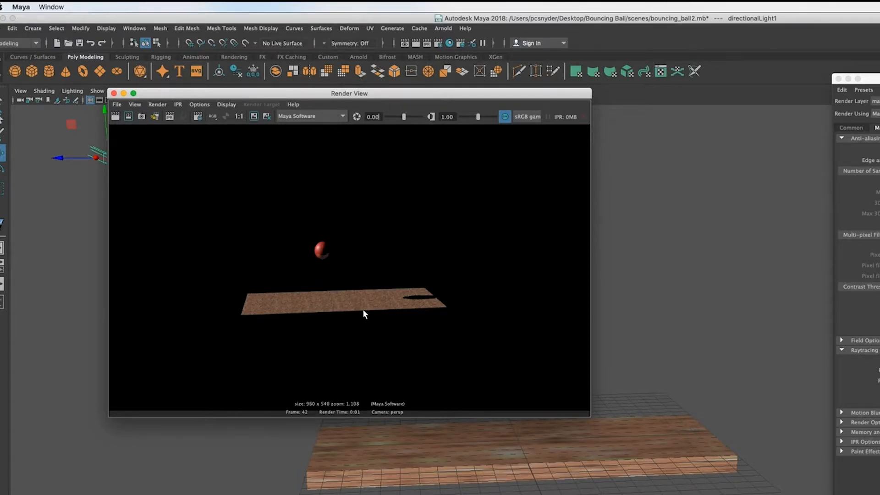
pyautogui.click(114, 93)
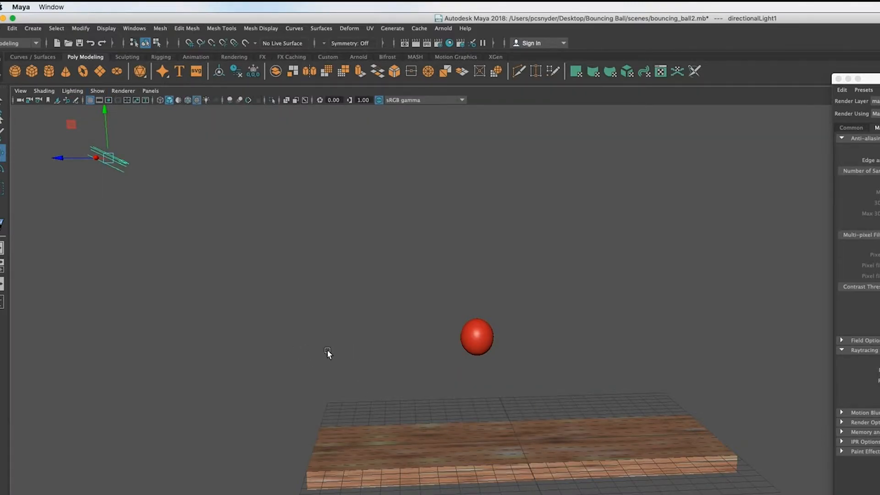
# Add an ambient light to the scene, test-render the current frame, and close the render view.
pyautogui.click(33, 29)
pyautogui.moveTo(138, 83)
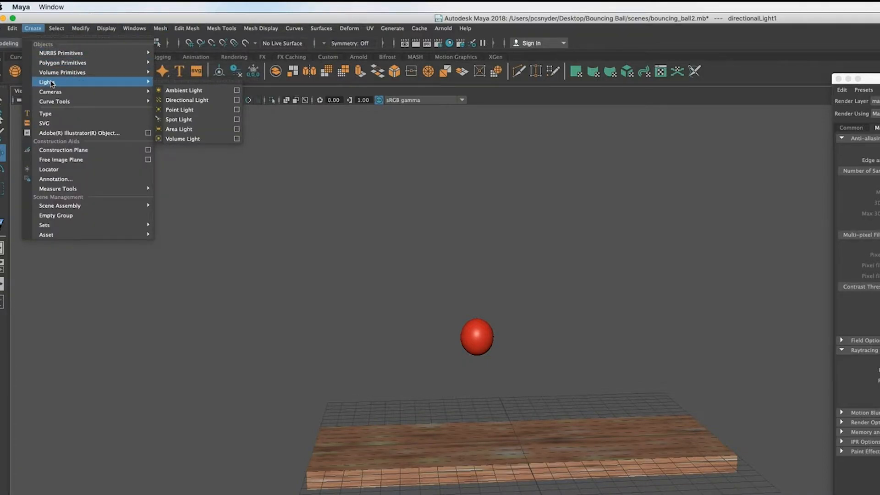
pyautogui.click(192, 91)
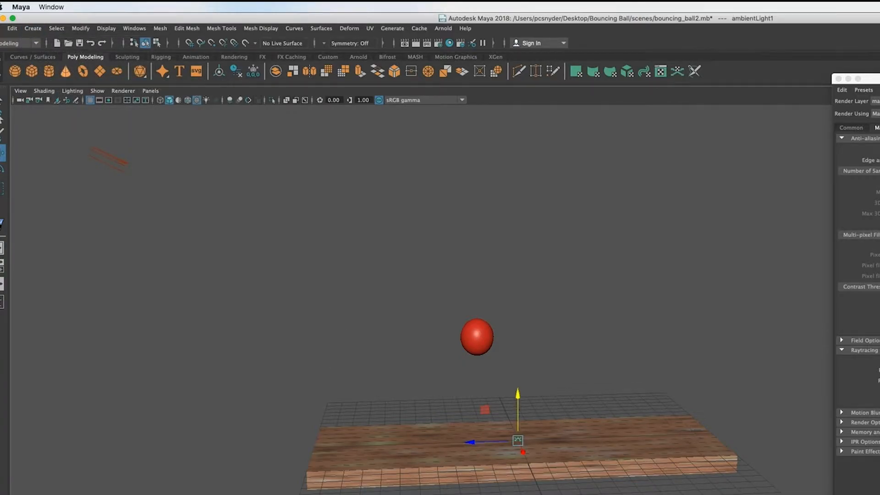
pyautogui.click(416, 43)
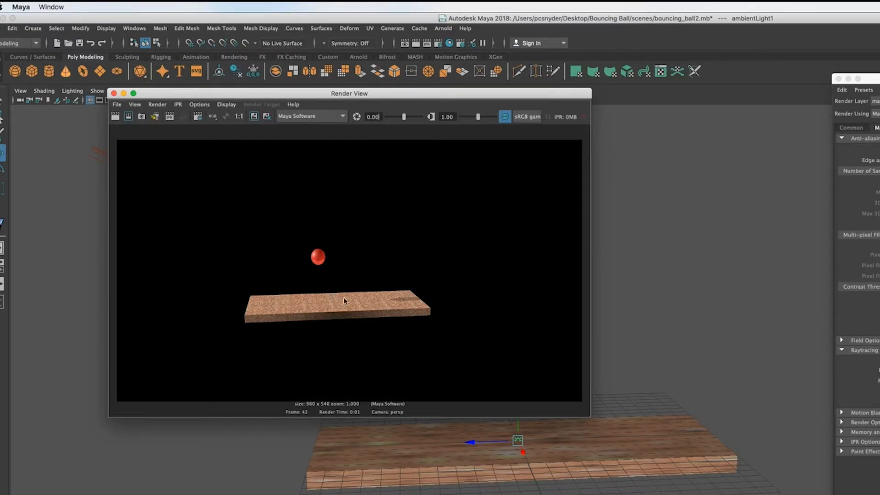
pyautogui.click(113, 94)
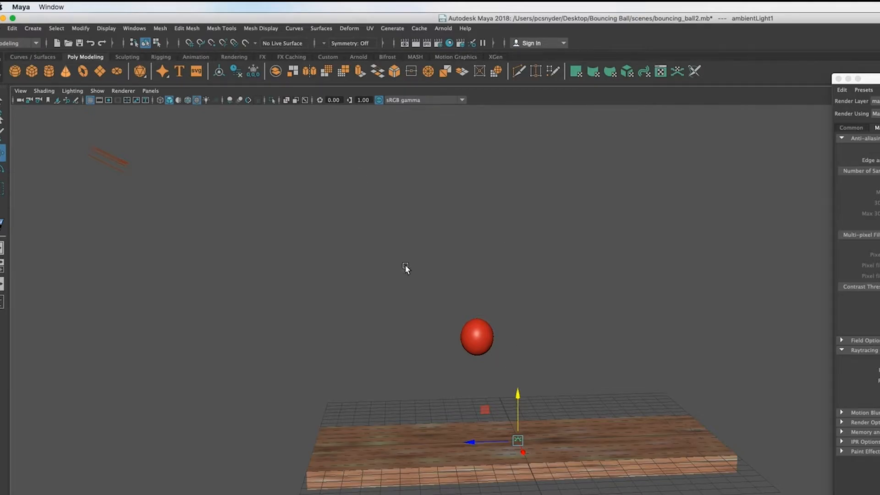
# Advance the animation to frame 51 and render a closer, angled view of the ball on the board.
pyautogui.hotkey('alt', 'v')
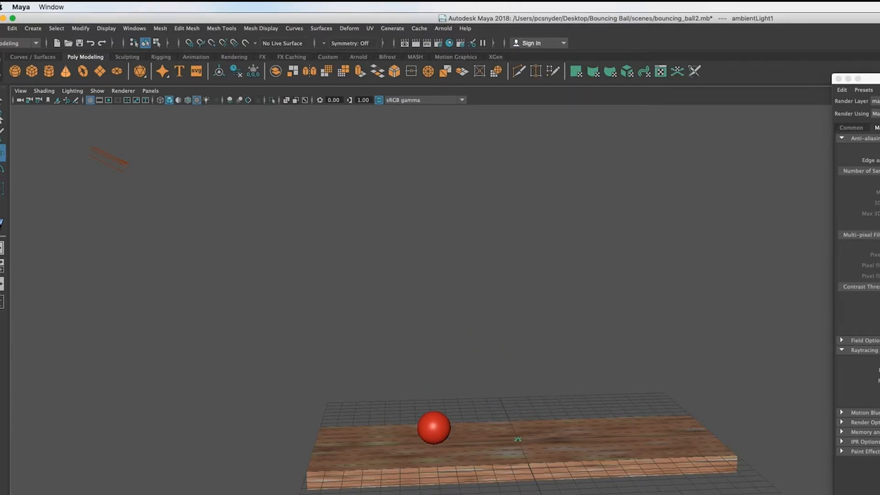
pyautogui.hotkey('alt', 'v')
pyautogui.scroll(5, 432, 484)
pyautogui.keyDown('alt'); pyautogui.moveTo(464, 441); pyautogui.dragTo(557, 261); pyautogui.keyUp('alt')
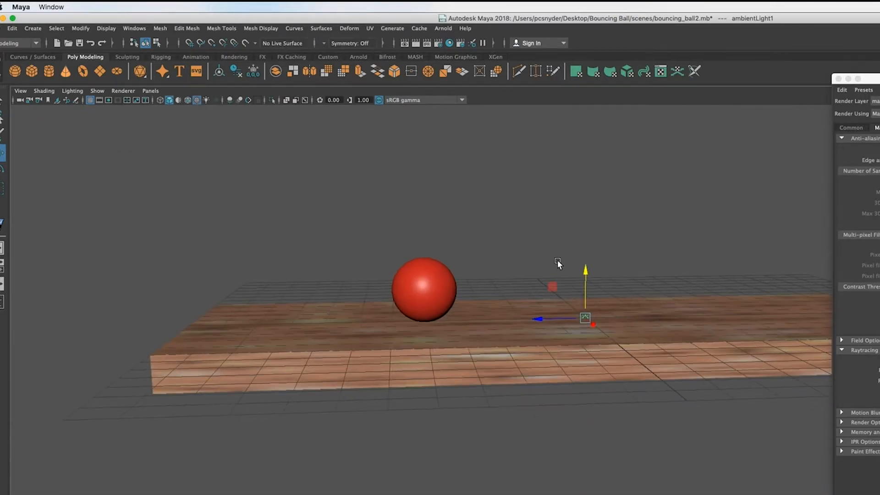
pyautogui.keyDown('alt'); pyautogui.moveTo(334, 389); pyautogui.dragTo(396, 389); pyautogui.keyUp('alt')
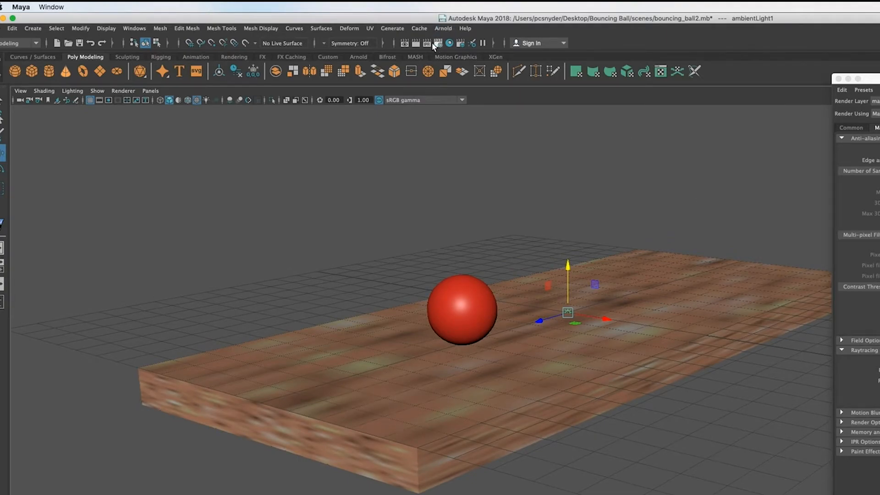
pyautogui.click(416, 44)
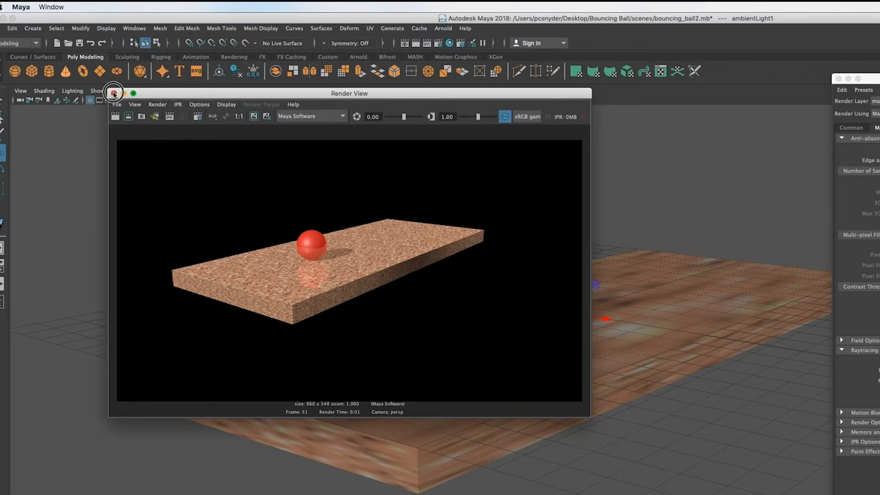
pyautogui.click(114, 93)
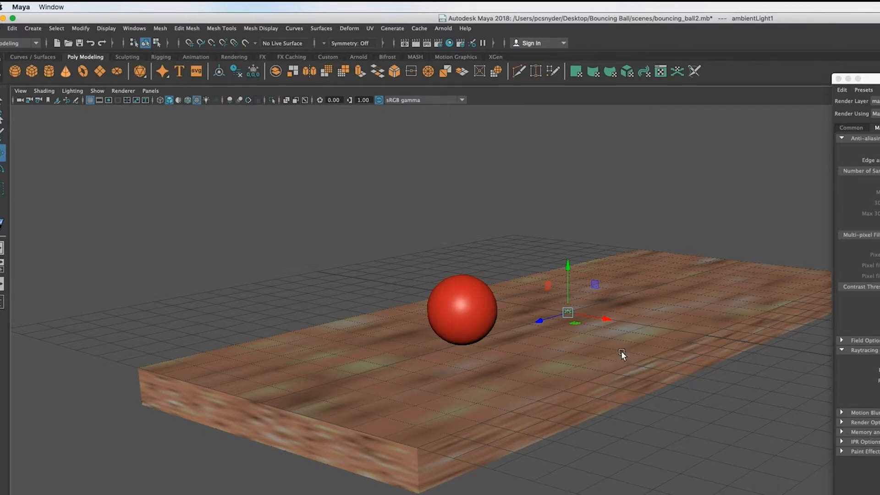
# Set the end frame of the render frame range to 100 in the common render settings.
pyautogui.keyDown('alt'); pyautogui.moveTo(620, 352); pyautogui.dragTo(533, 389, button='middle'); pyautogui.keyUp('alt')
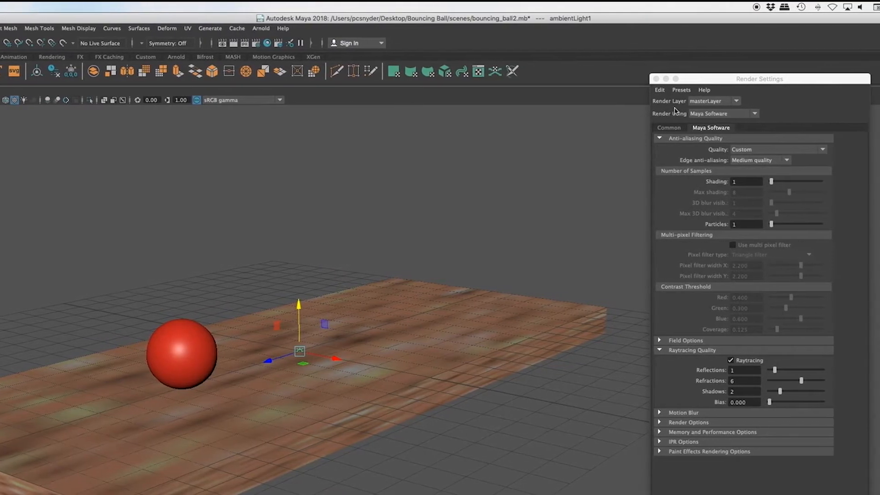
pyautogui.moveTo(740, 80); pyautogui.dragTo(718, 33)
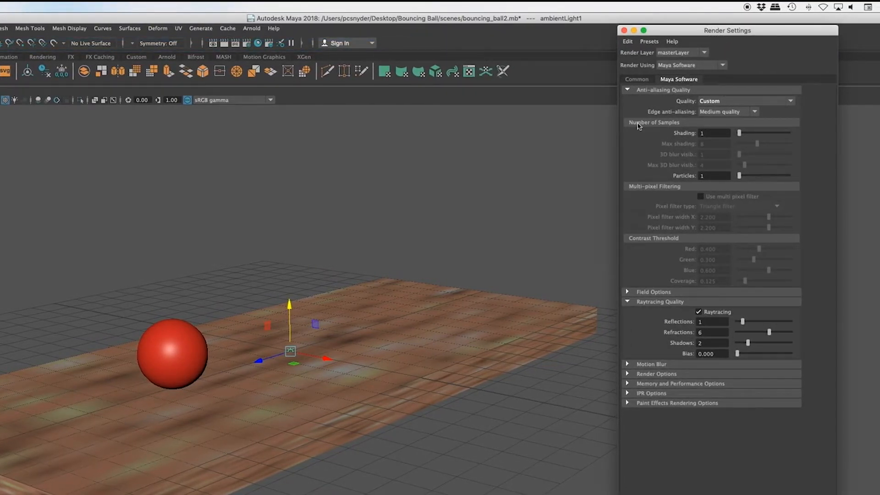
pyautogui.click(636, 79)
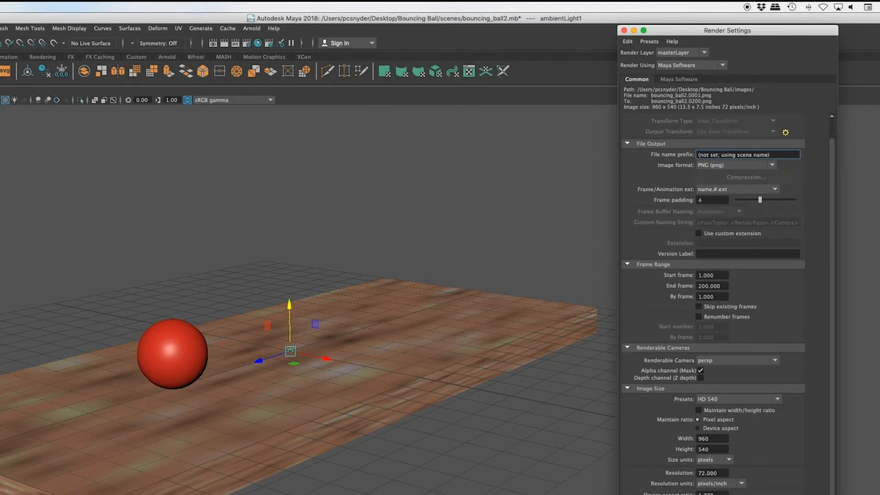
pyautogui.click(172, 375)
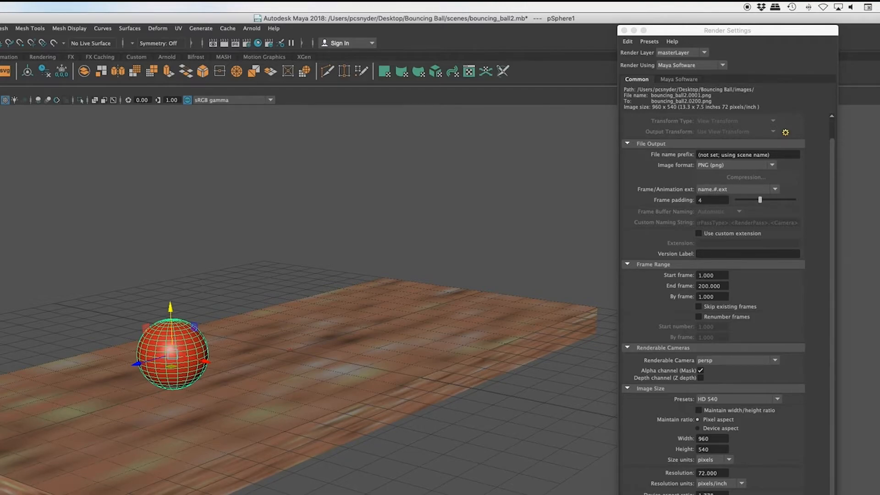
pyautogui.click(725, 285)
pyautogui.moveTo(725, 285); pyautogui.dragTo(681, 286)
pyautogui.write('100')
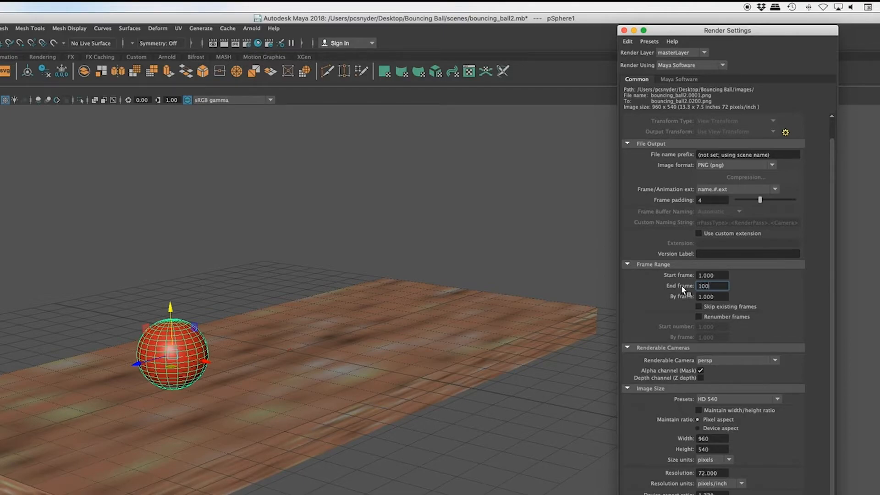
pyautogui.press('Return')
# Set the render image size to a width of 1080 and a height of 720 pixels.
pyautogui.doubleClick(721, 441)
pyautogui.write('1')
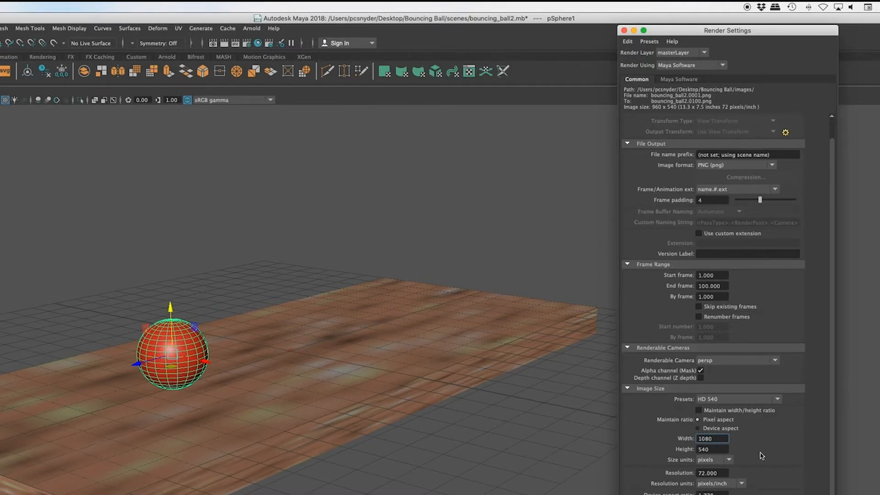
pyautogui.write('080')
pyautogui.press('Tab')
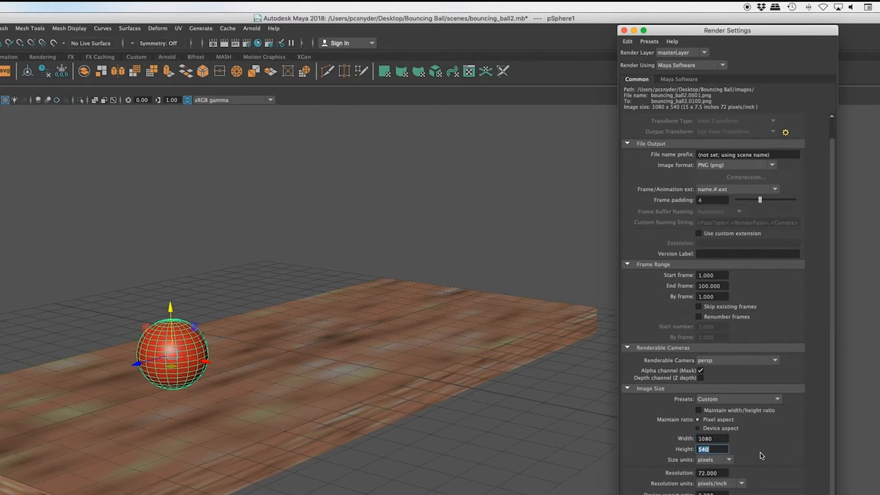
pyautogui.write('720')
pyautogui.press('Tab')
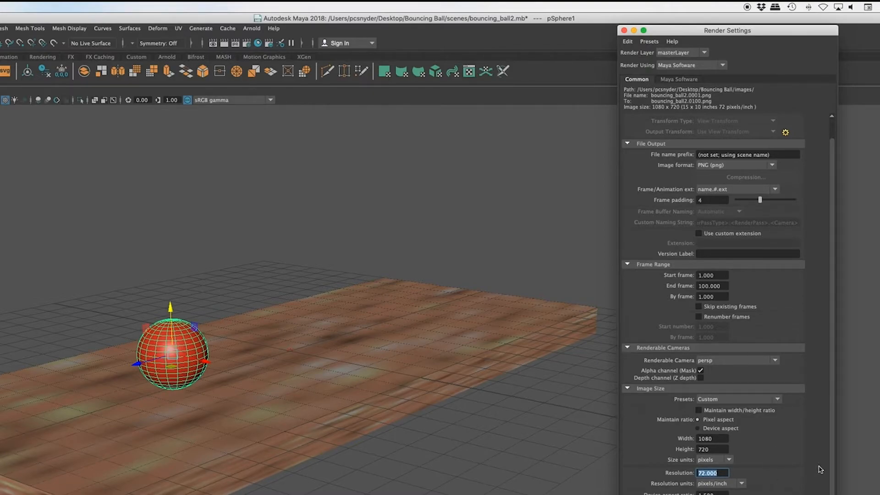
pyautogui.scroll(1, 802, 475)
pyautogui.scroll(-1, 801, 477)
pyautogui.click(729, 494)
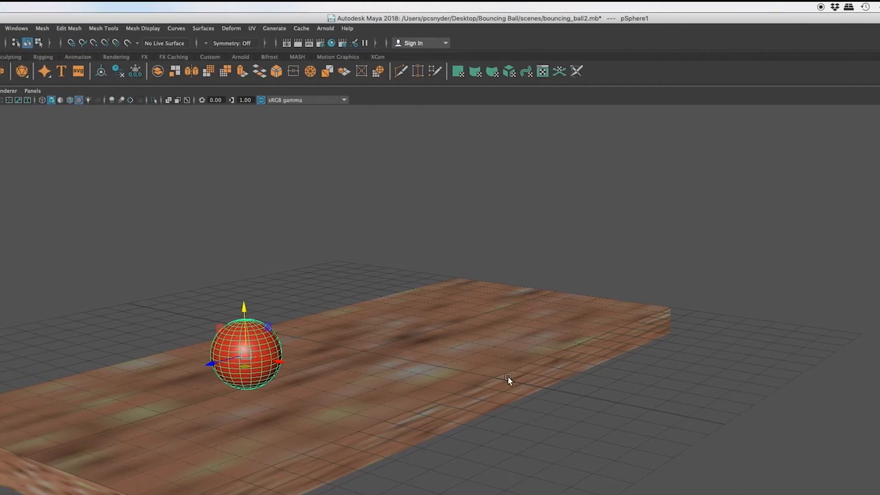
# Test-render the current frame at the new image size and reframe the perspective view closer around the ball.
pyautogui.click(428, 44)
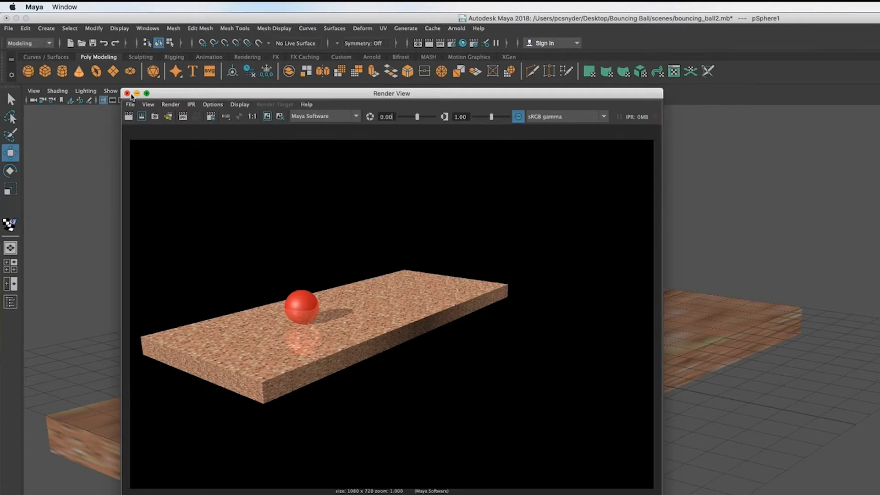
pyautogui.click(127, 94)
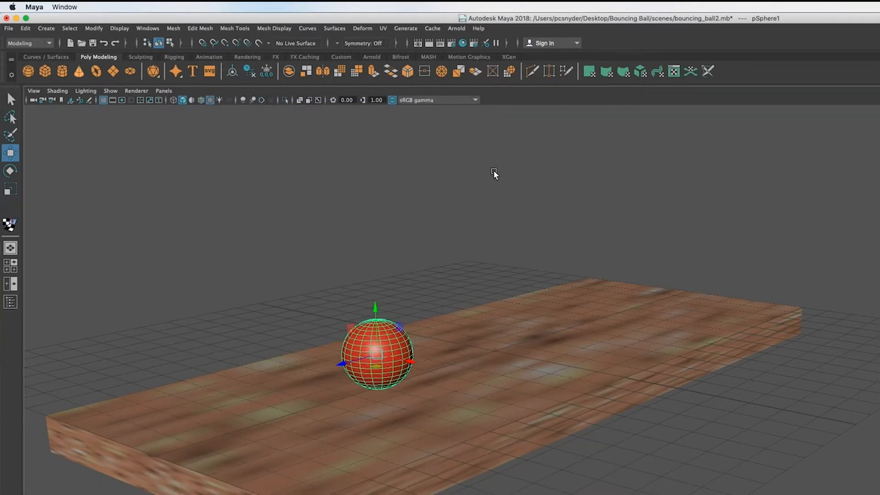
pyautogui.keyDown('alt'); pyautogui.moveTo(502, 334); pyautogui.dragTo(612, 336, button='middle'); pyautogui.keyUp('alt')
pyautogui.scroll(2, 611, 334)
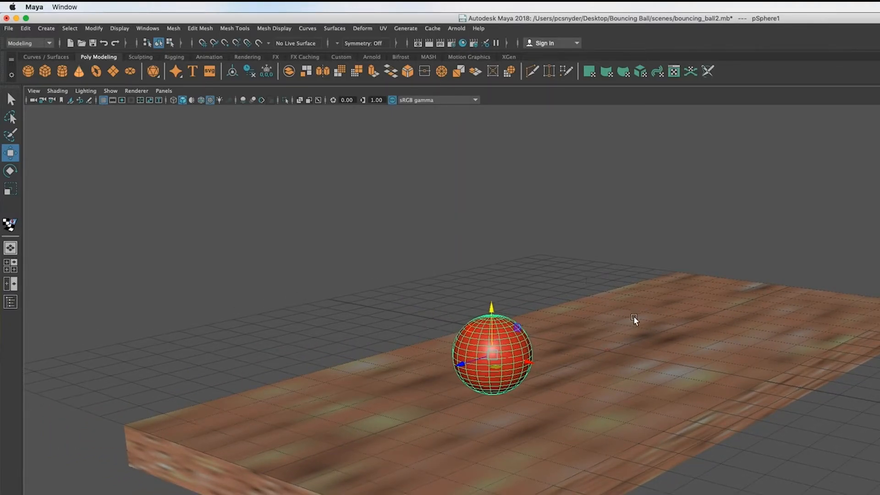
# Switch to the Rendering command set and start a batch render of the animation.
pyautogui.click(612, 316)
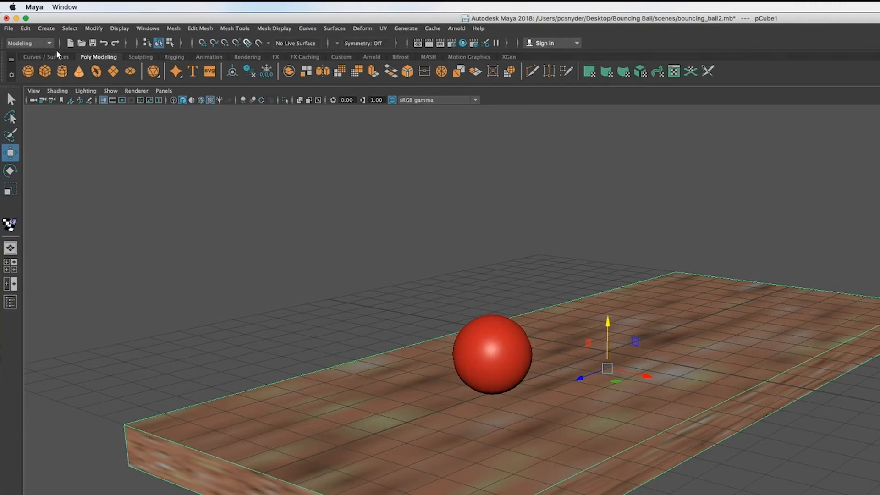
pyautogui.click(48, 41)
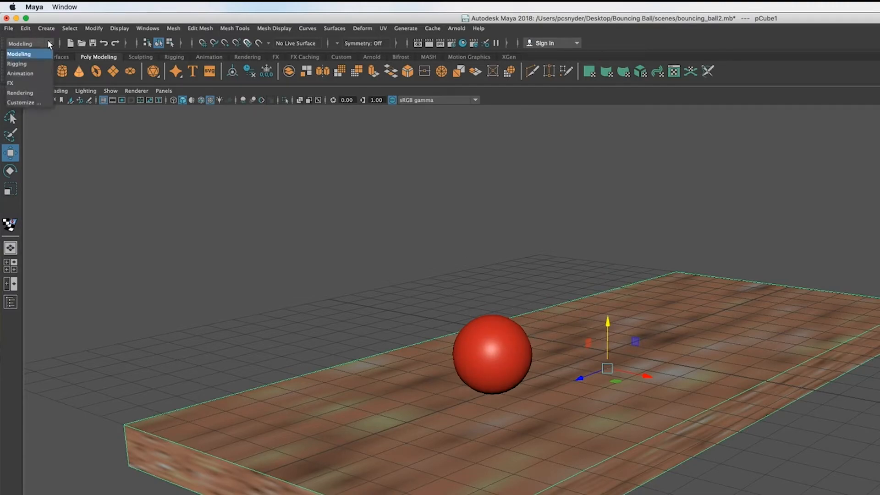
pyautogui.click(20, 92)
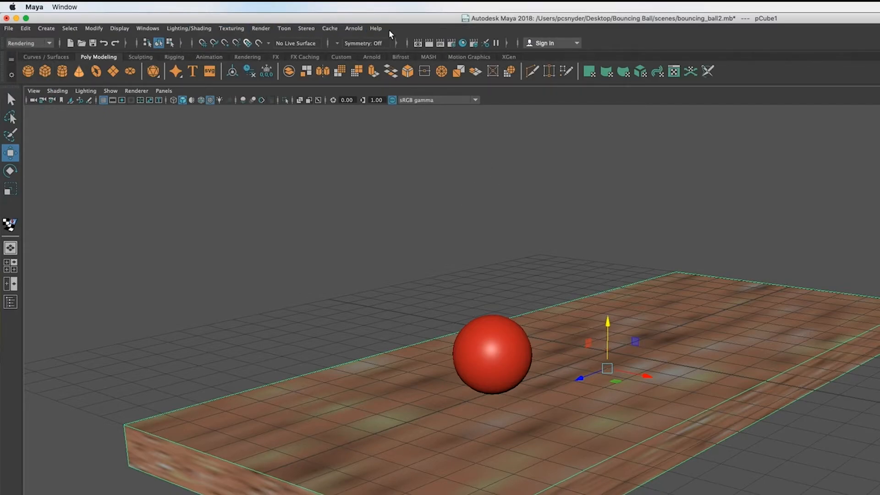
pyautogui.click(260, 29)
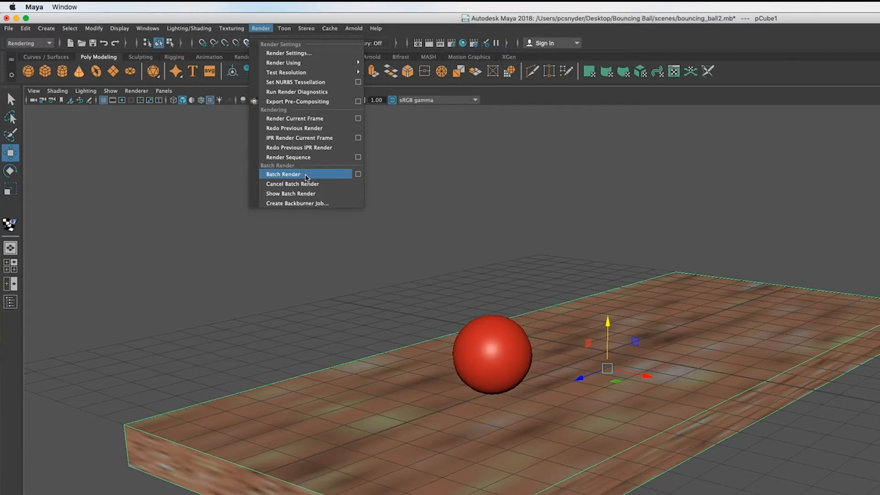
pyautogui.click(305, 175)
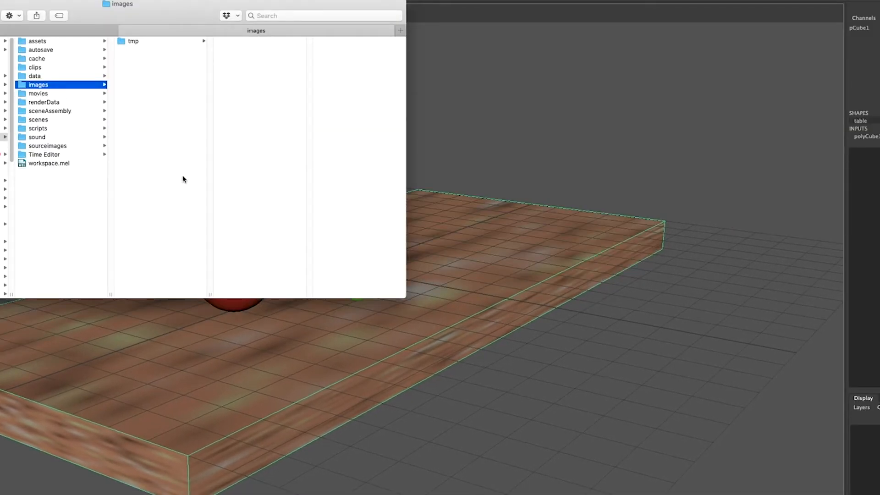
# Check the rendered PNG sequence in the project's images folder in Finder, previewing bouncing_ball2.0005.png.
pyautogui.hscroll(2, 144, 220)
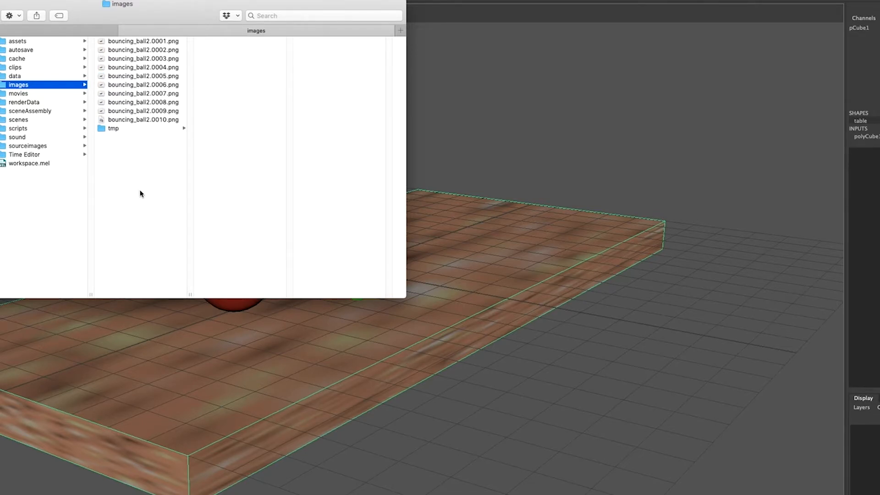
pyautogui.click(143, 76)
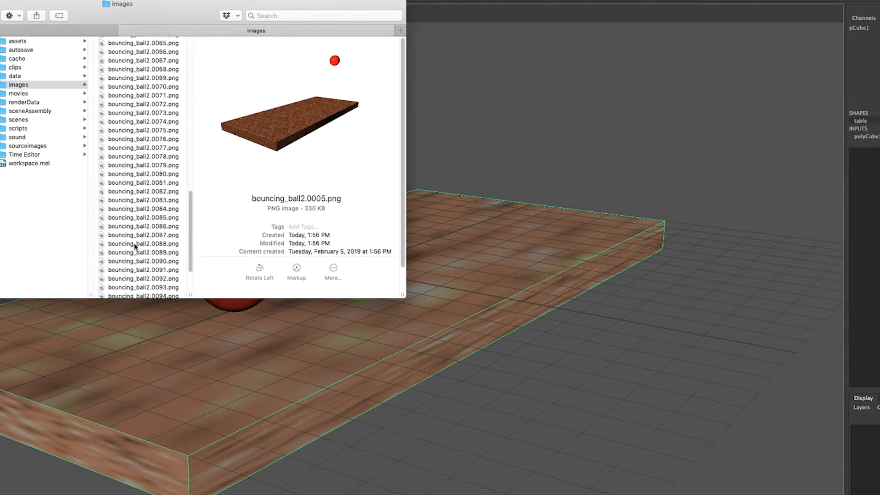
pyautogui.scroll(-10, 138, 206)
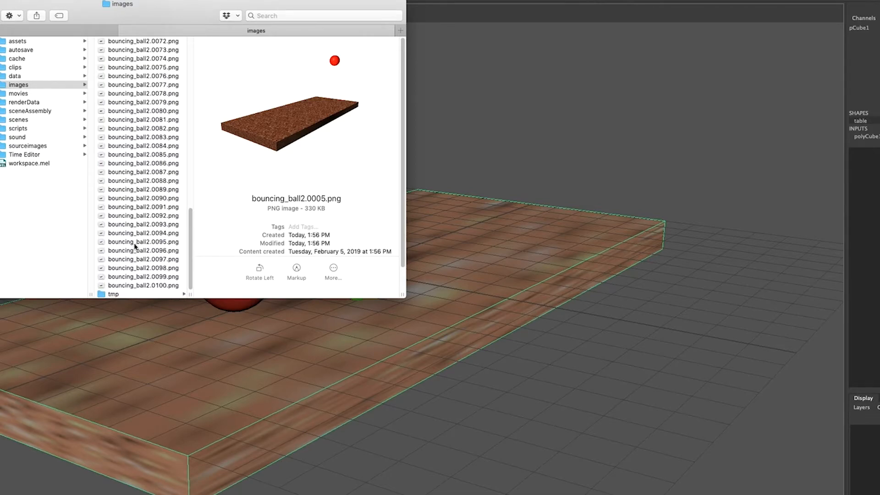
pyautogui.scroll(10, 135, 246)
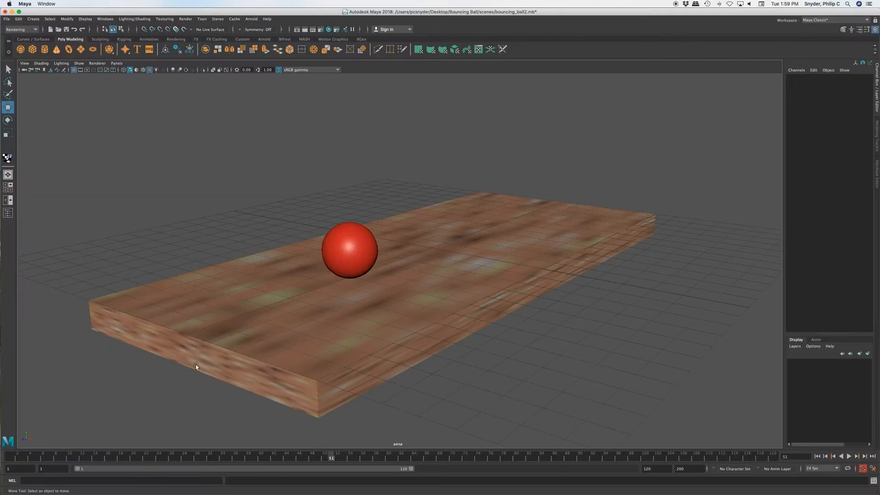
# Launch Fcheck from the Autodesk maya2018 applications folder and move its playback window clear of the info window.
pyautogui.moveTo(22, 492)
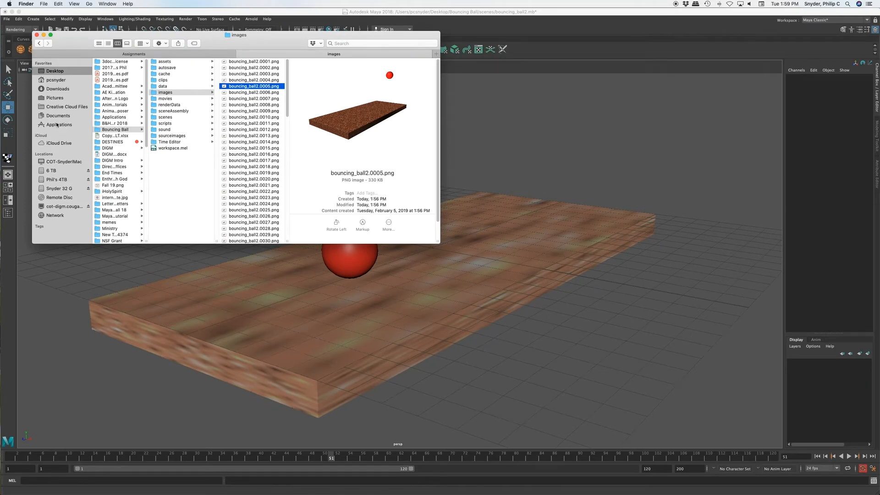
pyautogui.click(57, 124)
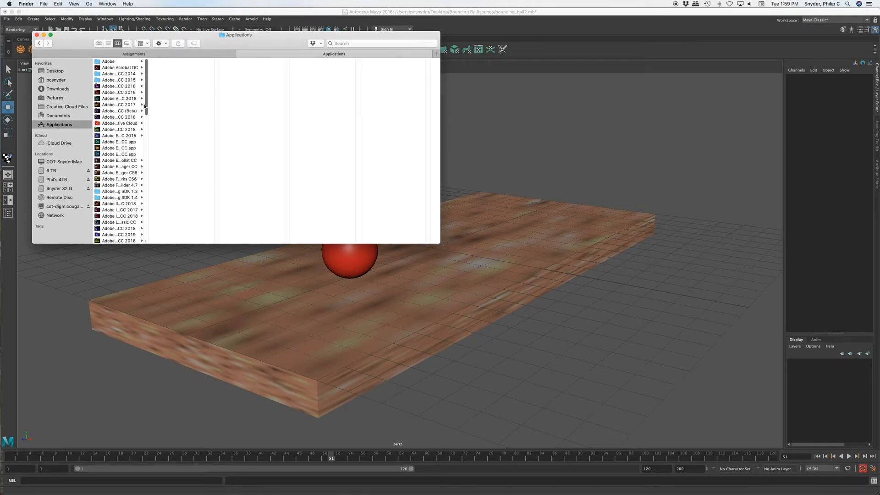
pyautogui.moveTo(147, 107); pyautogui.dragTo(159, 155)
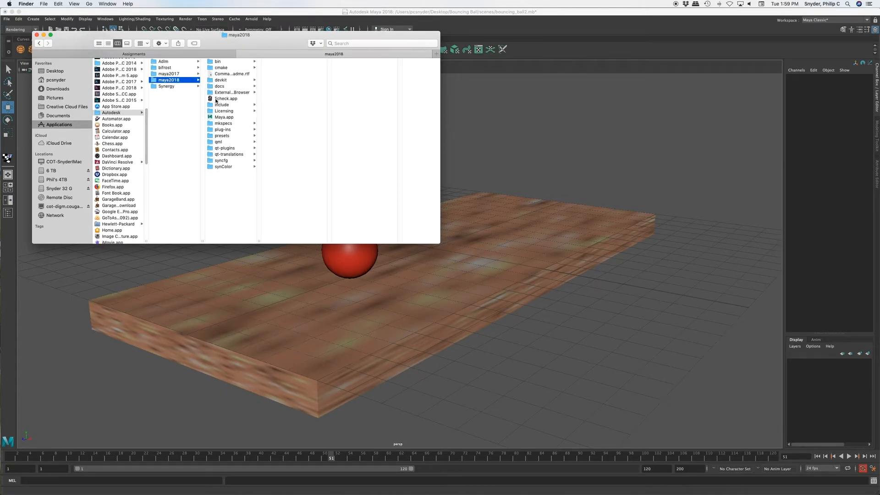
pyautogui.moveTo(211, 98); pyautogui.dragTo(181, 93)
pyautogui.press('super+w')
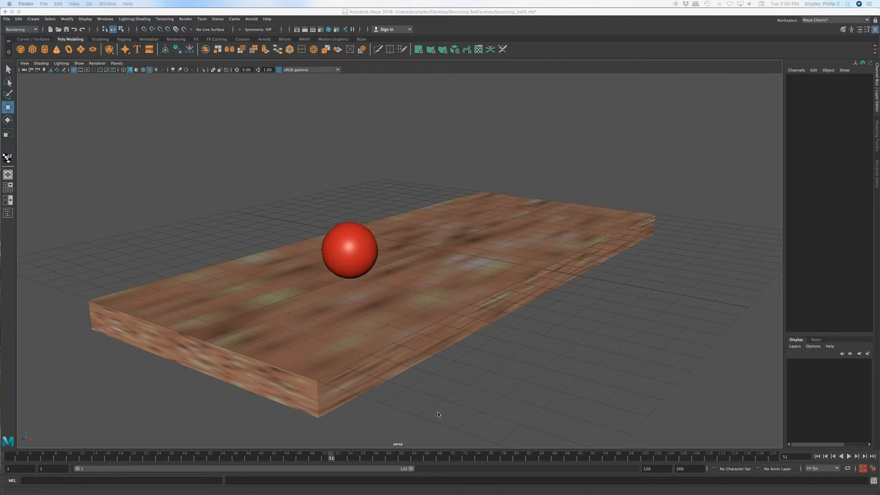
pyautogui.moveTo(171, 22); pyautogui.dragTo(524, 19)
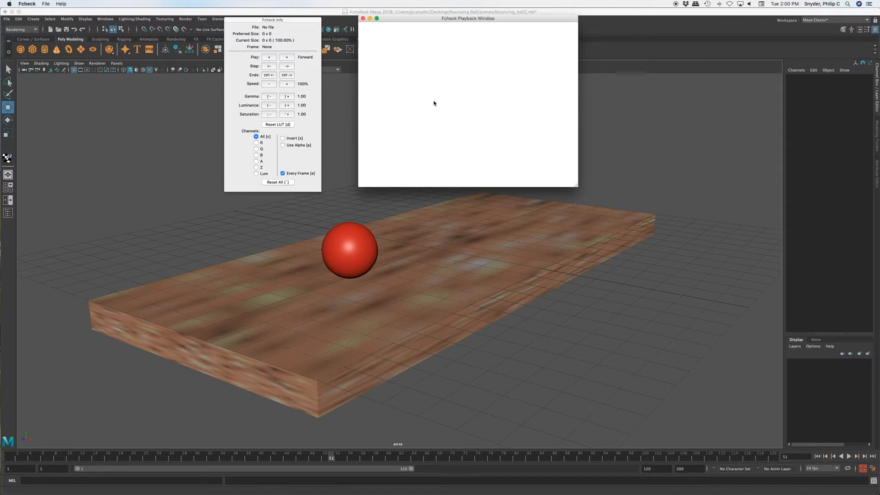
# Load the rendered image sequence into Fcheck from the Desktop's Bouncing Ball/images folder, starting with bouncing_ball2.0001.png.
pyautogui.moveTo(465, 24); pyautogui.dragTo(111, 17)
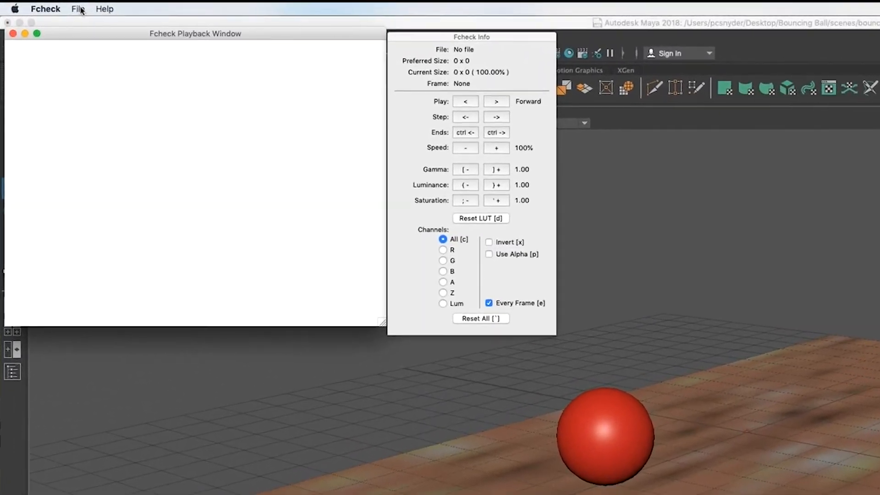
pyautogui.click(46, 4)
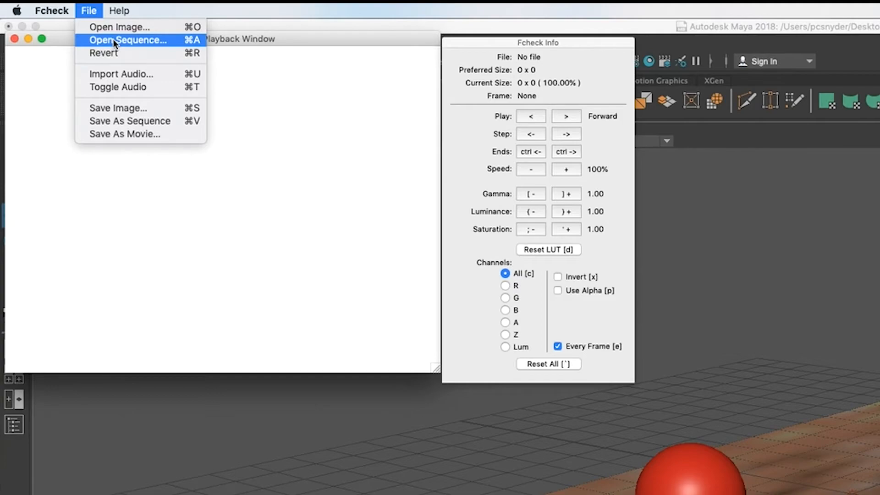
pyautogui.click(153, 41)
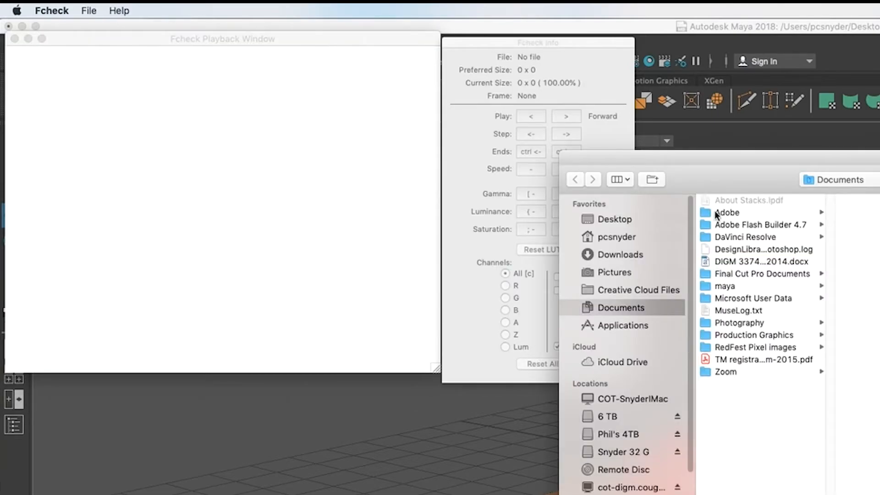
pyautogui.click(612, 218)
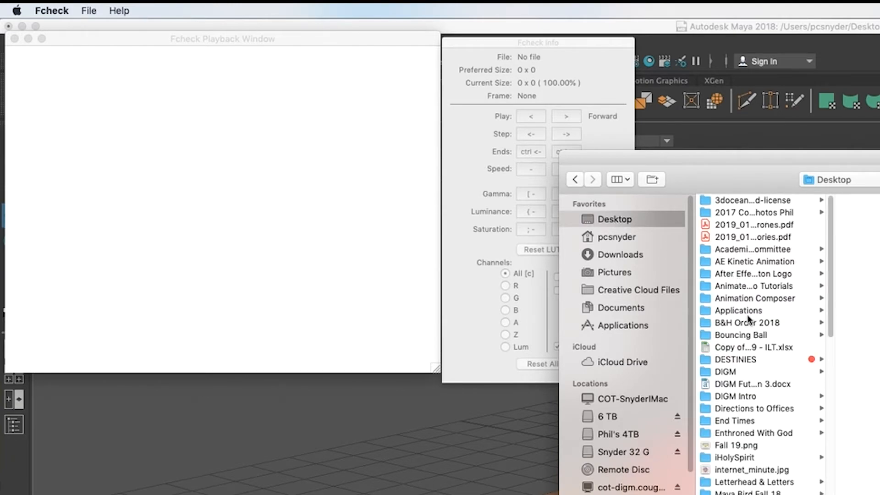
pyautogui.click(754, 336)
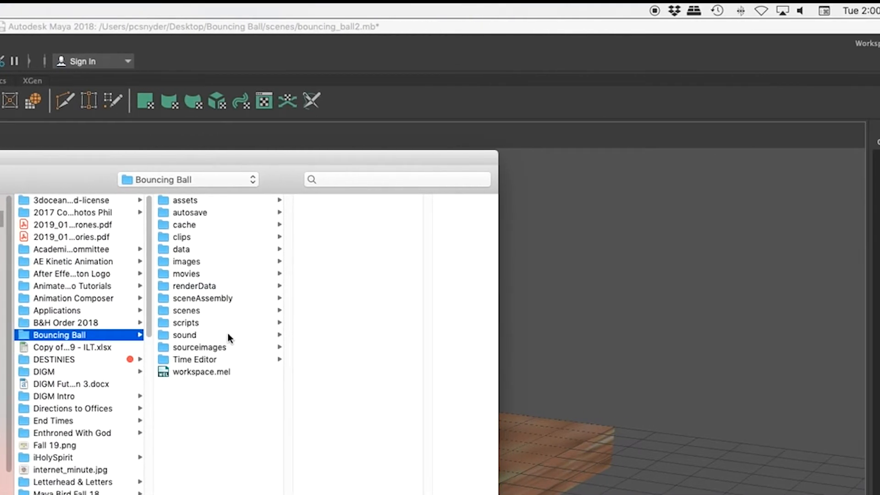
pyautogui.click(186, 261)
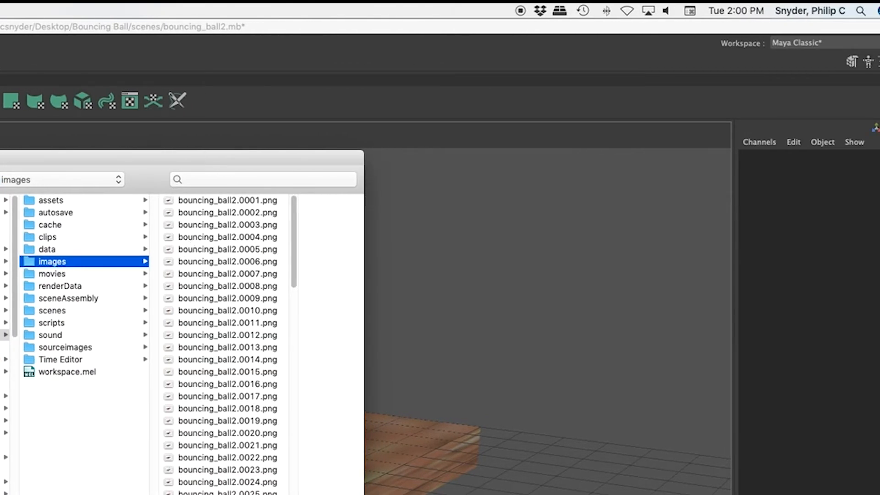
pyautogui.moveTo(364, 494); pyautogui.dragTo(378, 494)
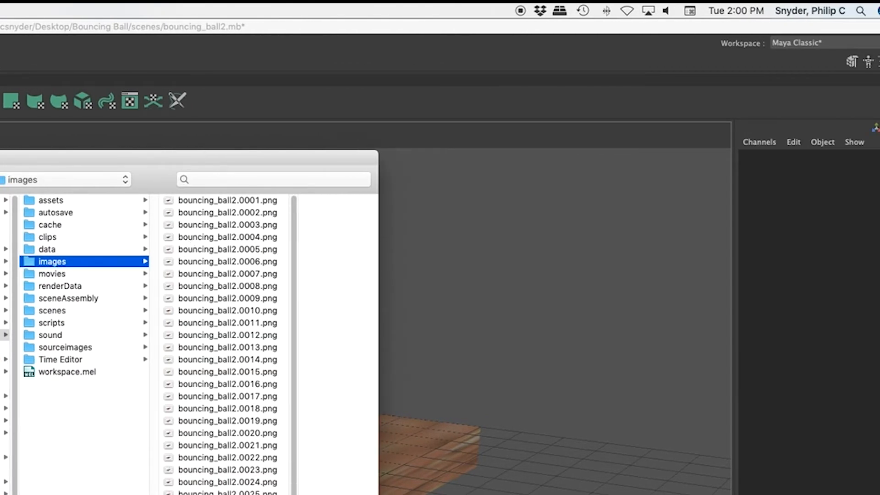
pyautogui.click(203, 200)
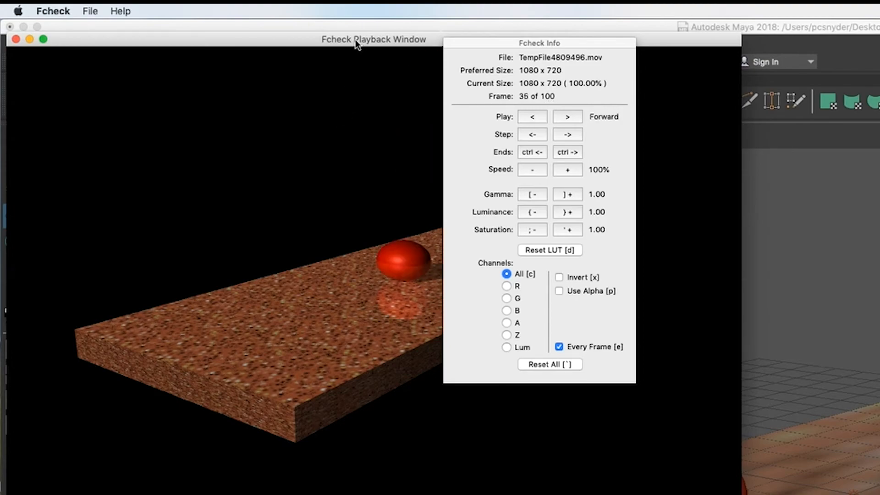
# Move the Fcheck windows clear of each other, turn off Every Frame playback, and close the playback window.
pyautogui.moveTo(359, 43); pyautogui.dragTo(859, 250)
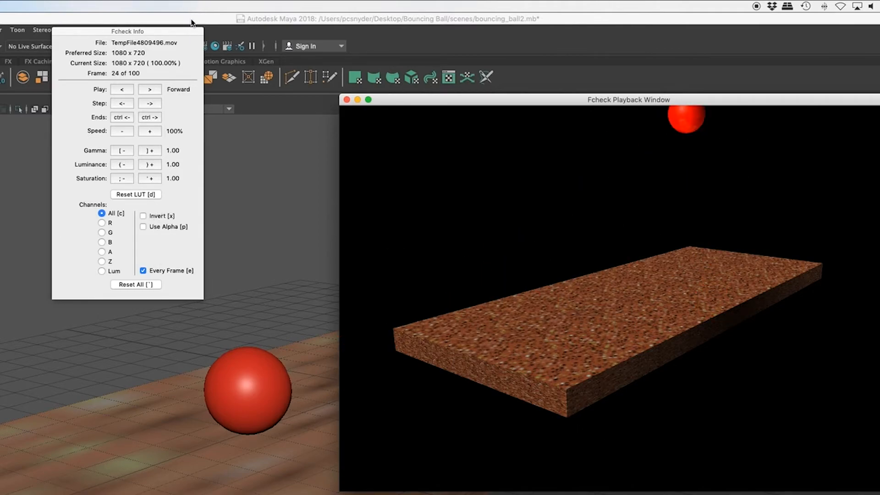
pyautogui.moveTo(167, 36); pyautogui.dragTo(246, 43)
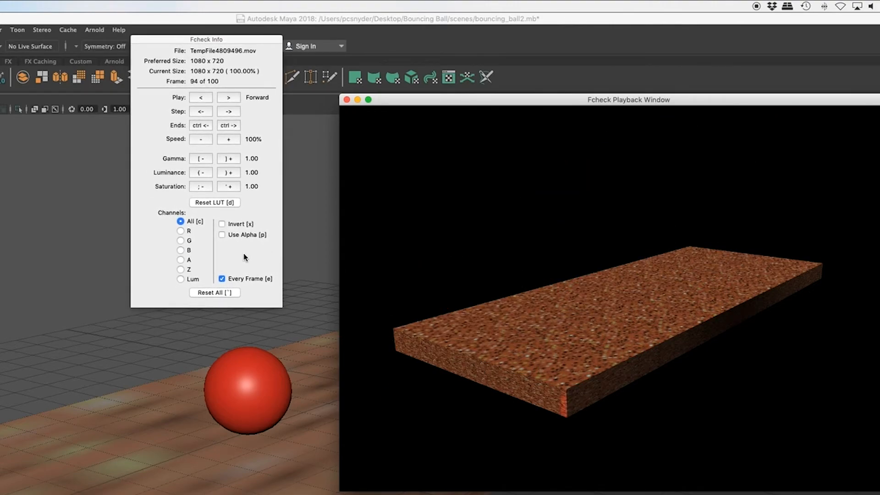
pyautogui.click(223, 280)
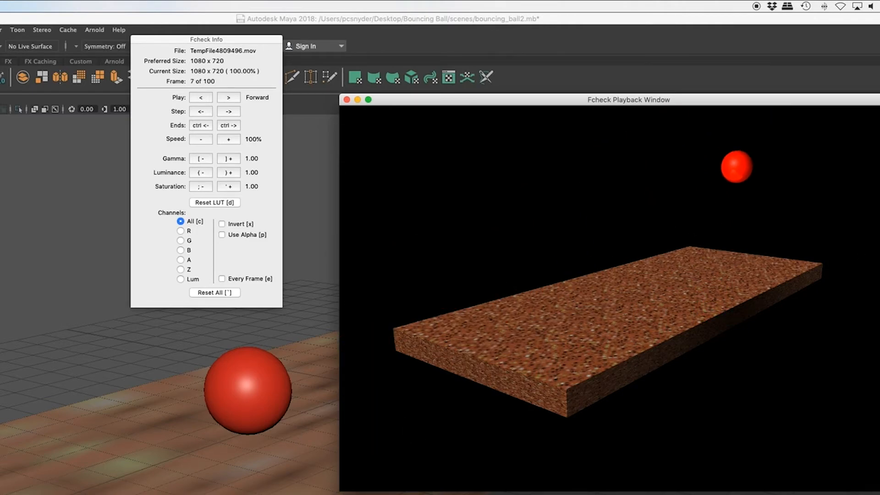
pyautogui.click(346, 100)
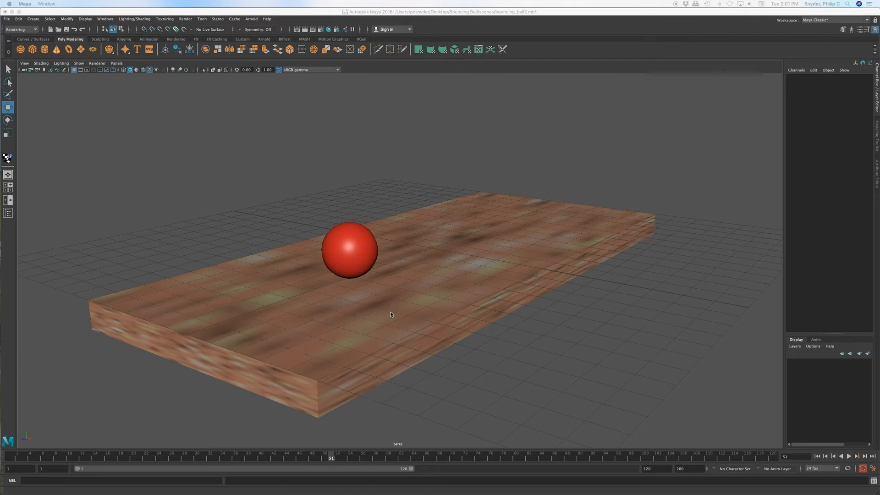
# Reframe the perspective view wider around the plank and go to frame 1 of the animation.
pyautogui.keyDown('alt'); pyautogui.moveTo(391, 312); pyautogui.dragTo(456, 301, button='middle'); pyautogui.keyUp('alt')
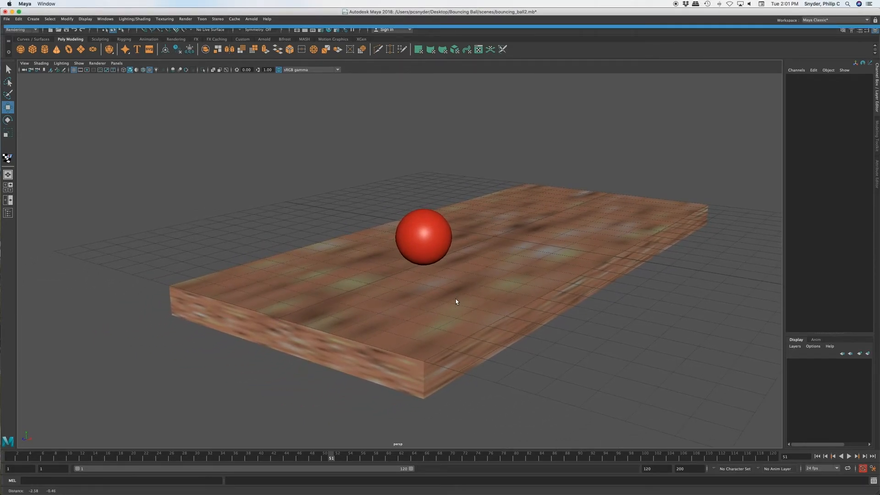
pyautogui.scroll(-2, 480, 300)
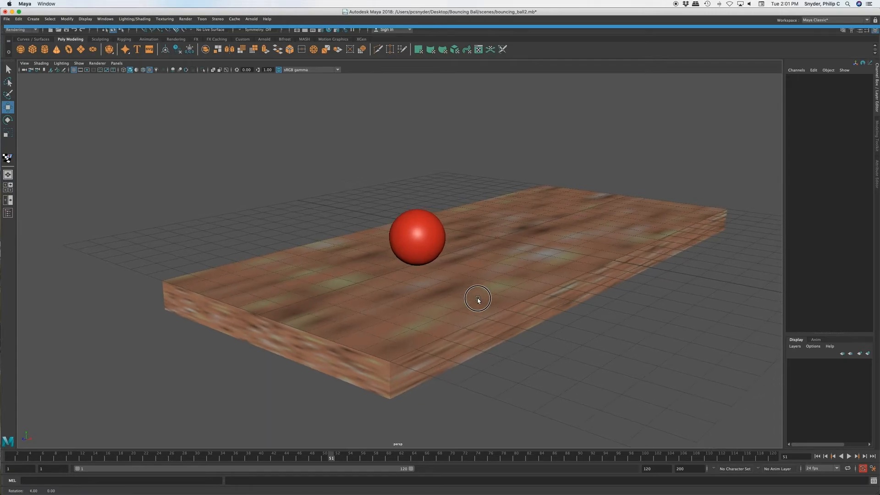
pyautogui.scroll(-2, 481, 300)
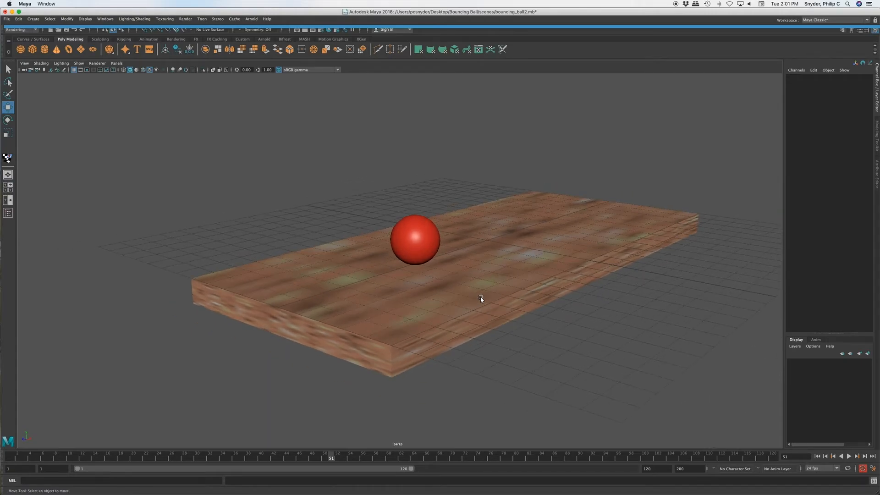
pyautogui.click(9, 458)
pyautogui.click(10, 458)
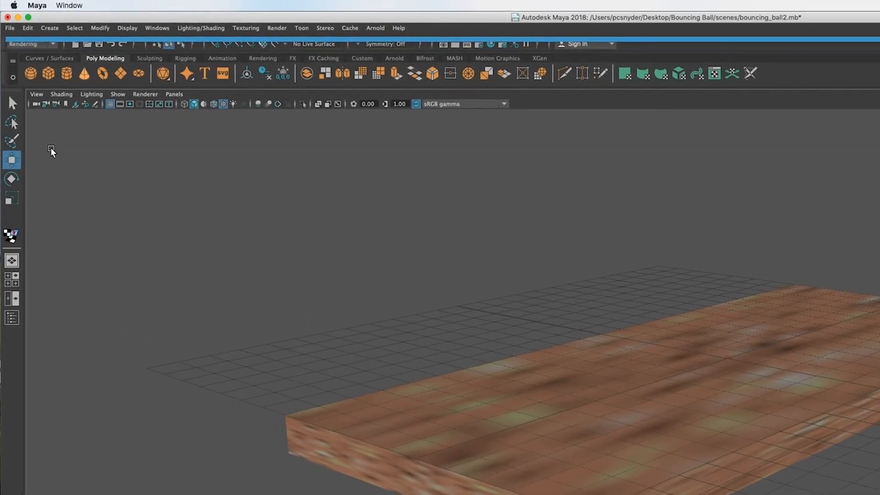
# Display the Resolution Gate and the Safe Action guide for the perspective camera.
pyautogui.click(39, 95)
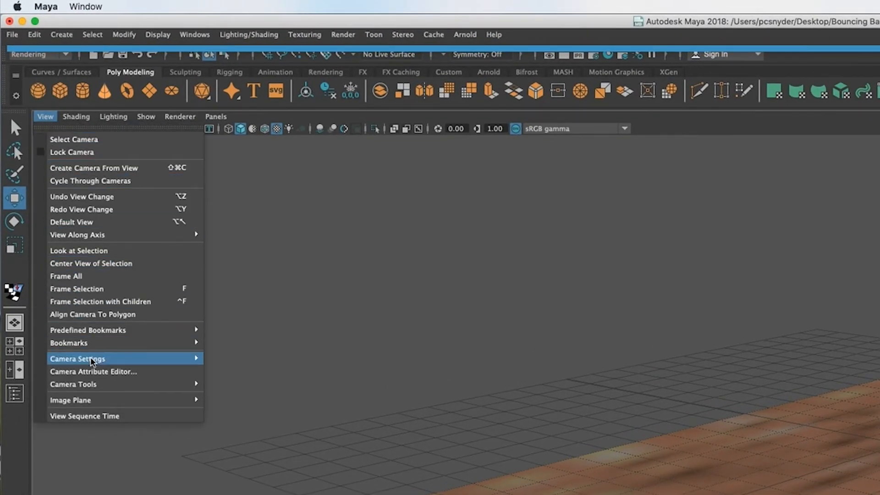
pyautogui.moveTo(89, 360)
pyautogui.click(215, 436)
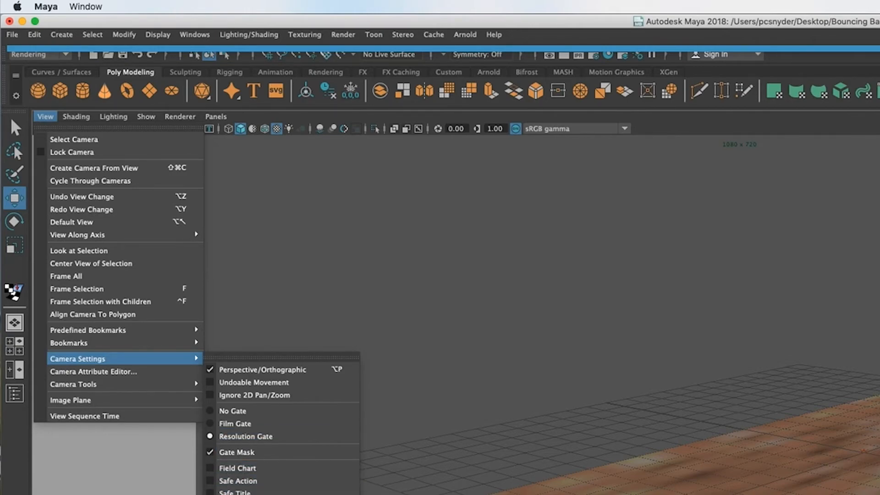
pyautogui.click(213, 481)
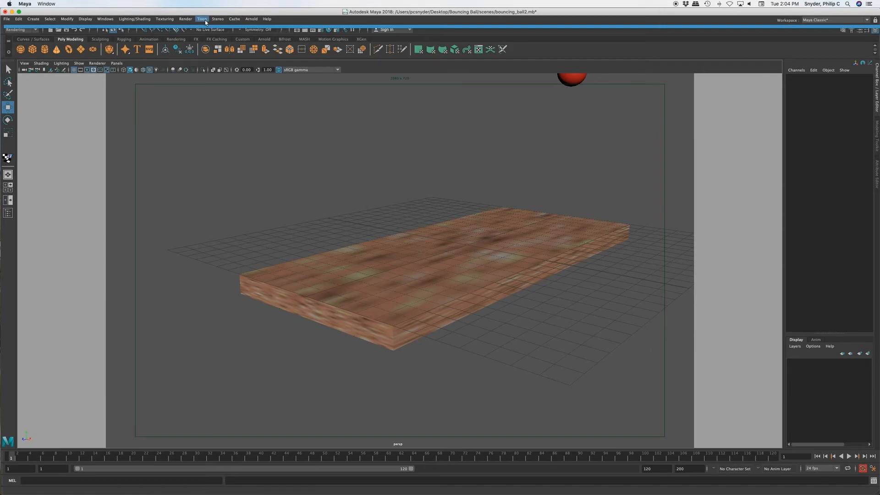
# Batch render the animation again with the new framing and launch Fcheck.
pyautogui.click(186, 20)
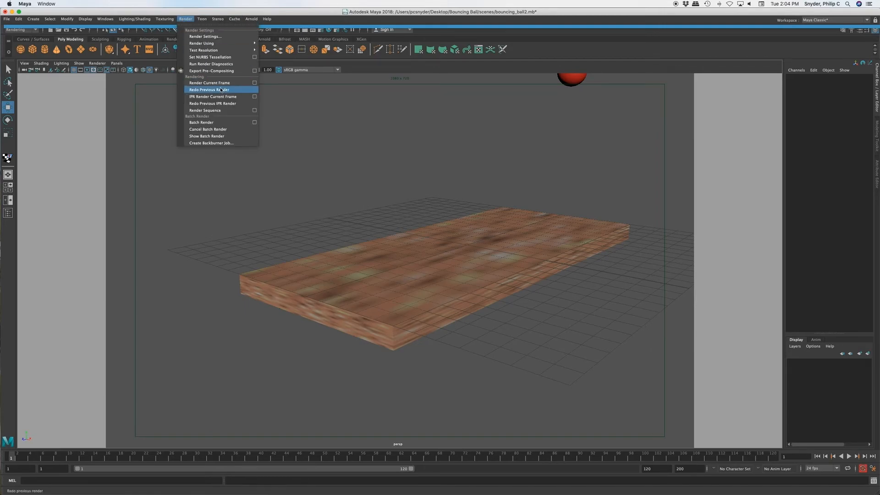
pyautogui.click(214, 123)
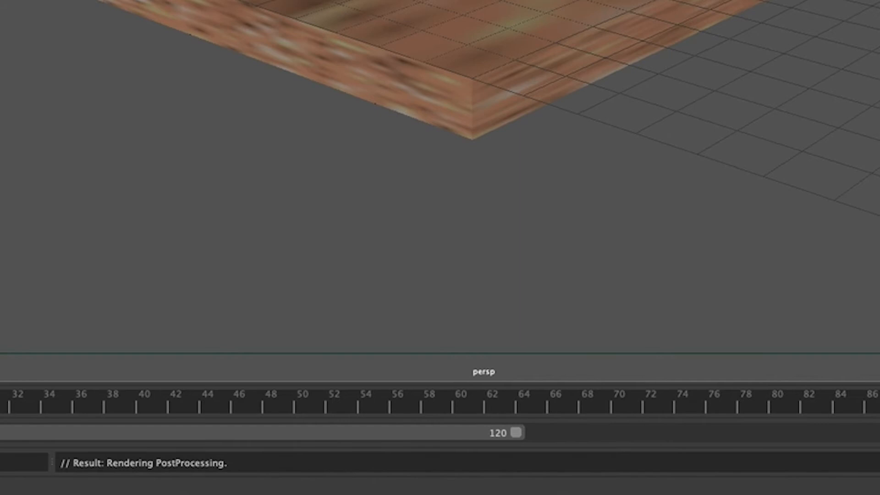
pyautogui.moveTo(279, 485)
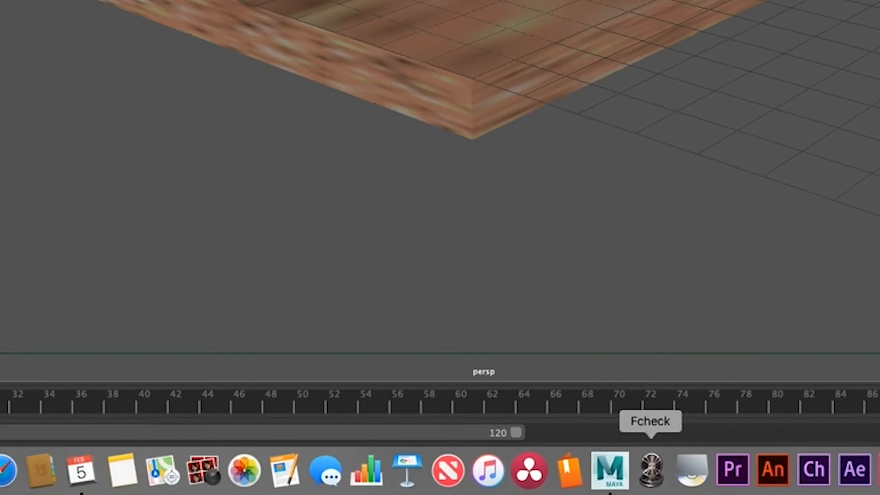
pyautogui.click(651, 474)
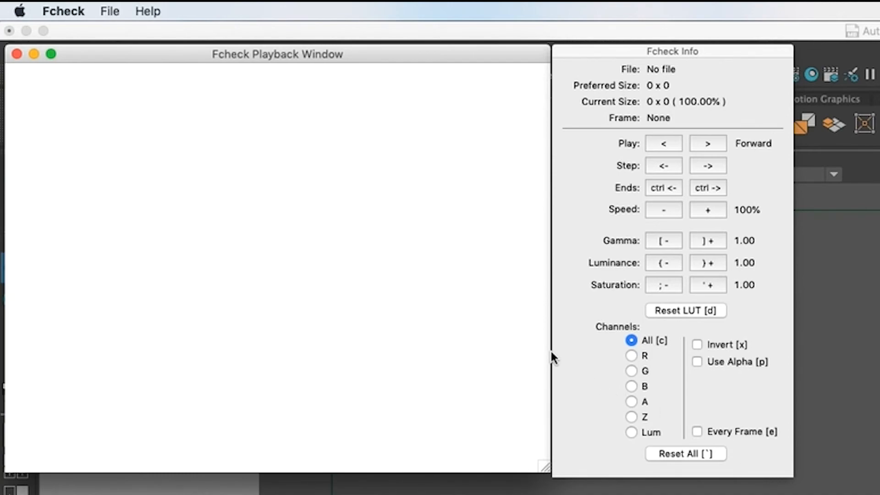
# Load the newly rendered frames from the Bouncing Ball project's images folder for playback, starting with bouncing_ball2.0001.png.
pyautogui.press('super+o')
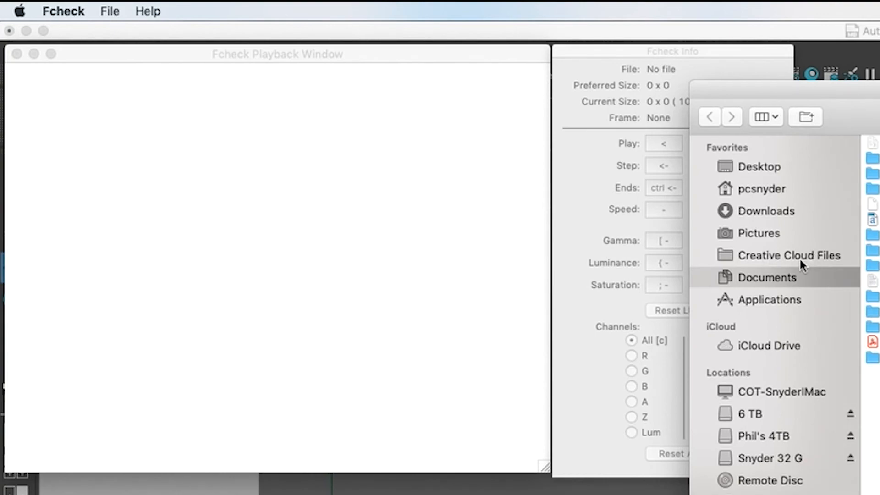
pyautogui.click(769, 167)
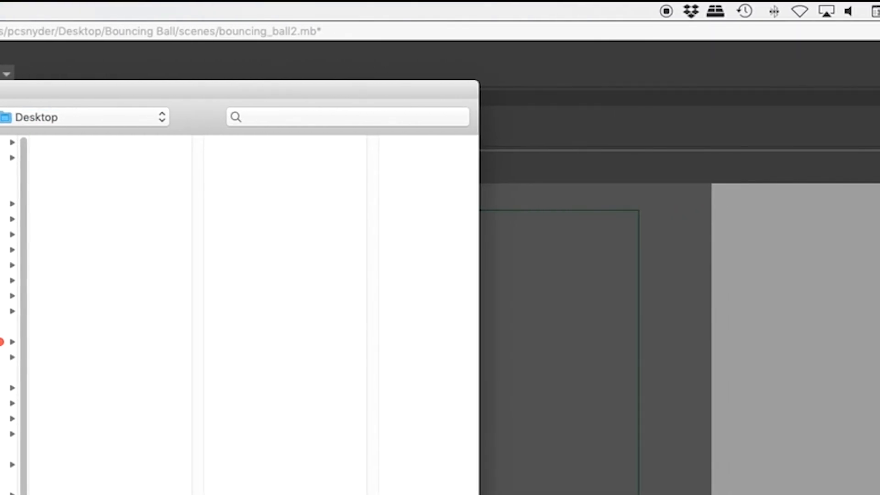
pyautogui.click(9, 312)
pyautogui.click(109, 220)
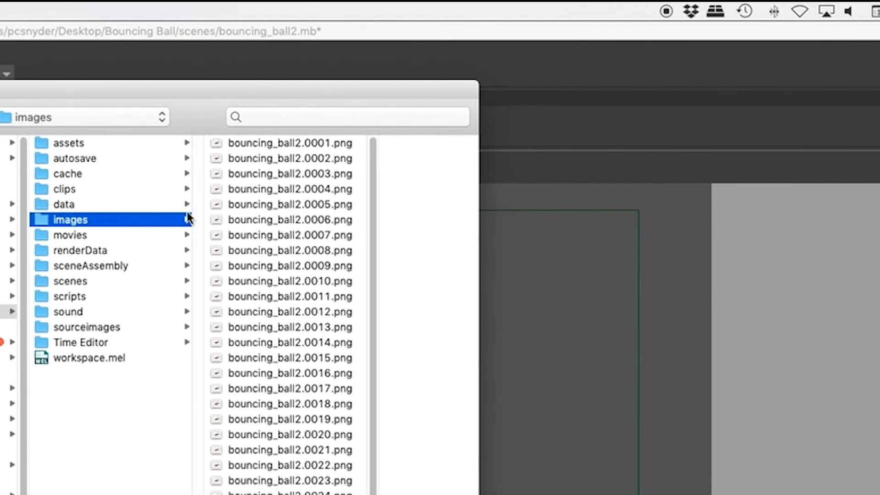
pyautogui.click(230, 144)
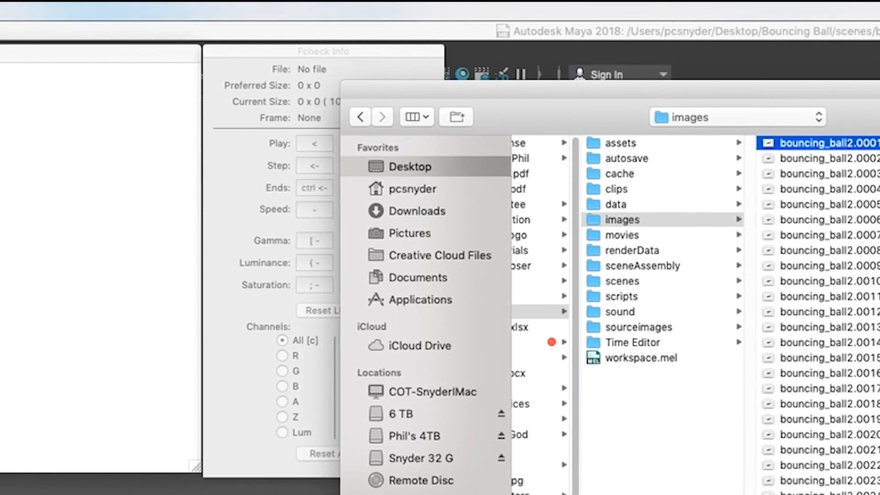
pyautogui.press('Return')
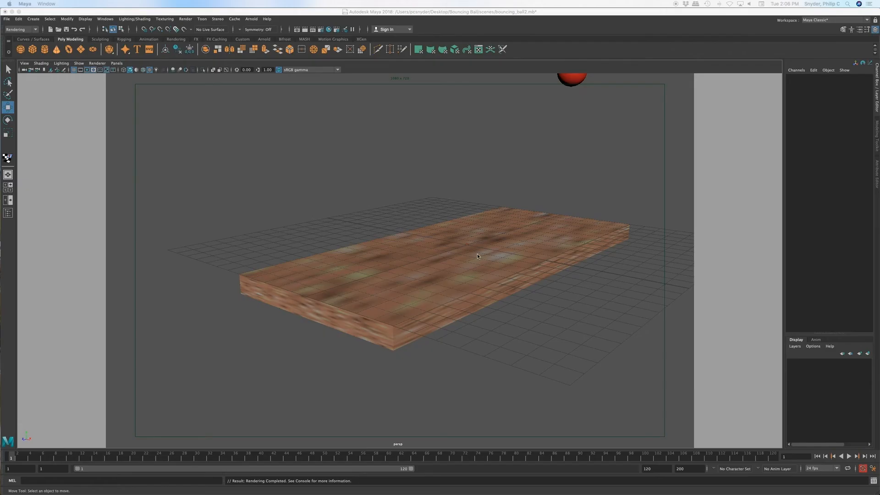
# Shift the perspective framing in Maya so the whole ball at frame 1 sits inside the Safe Action guide.
pyautogui.keyDown('alt'); pyautogui.moveTo(465, 252); pyautogui.dragTo(465, 291, button='middle'); pyautogui.keyUp('alt')
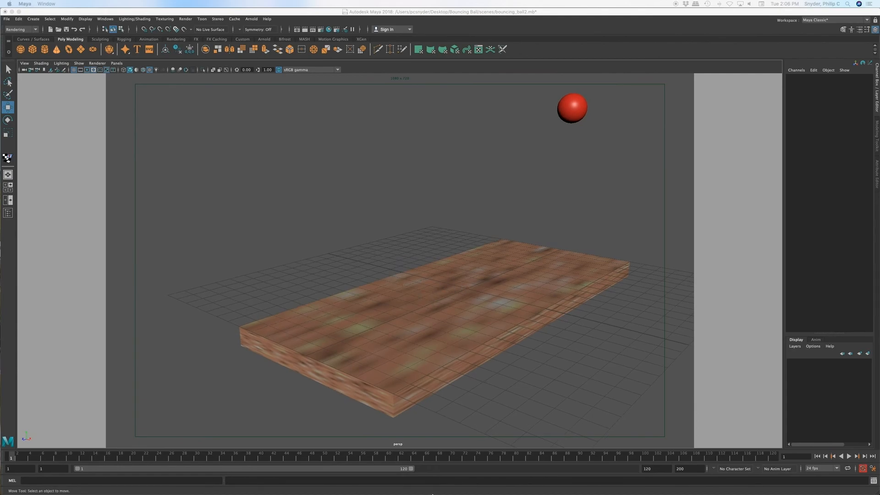
# Launch Premiere Pro and open its Timeline preferences.
pyautogui.moveTo(433, 493)
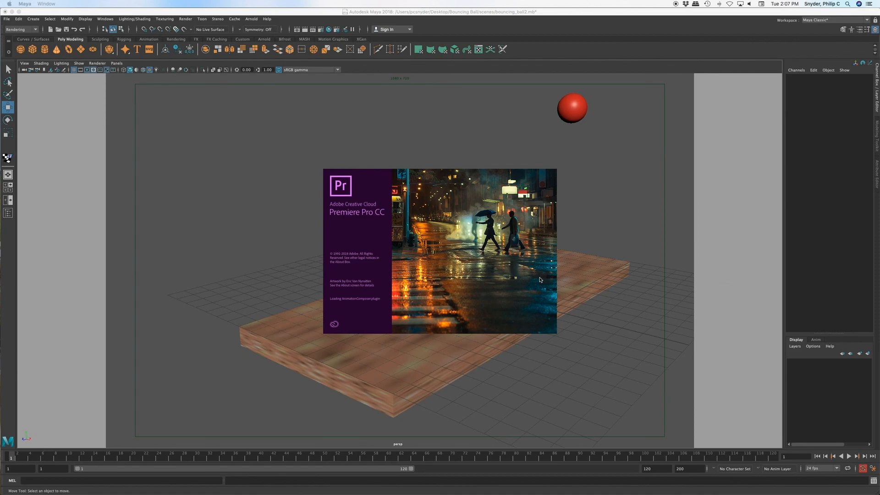
pyautogui.click(36, 3)
pyautogui.moveTo(42, 24)
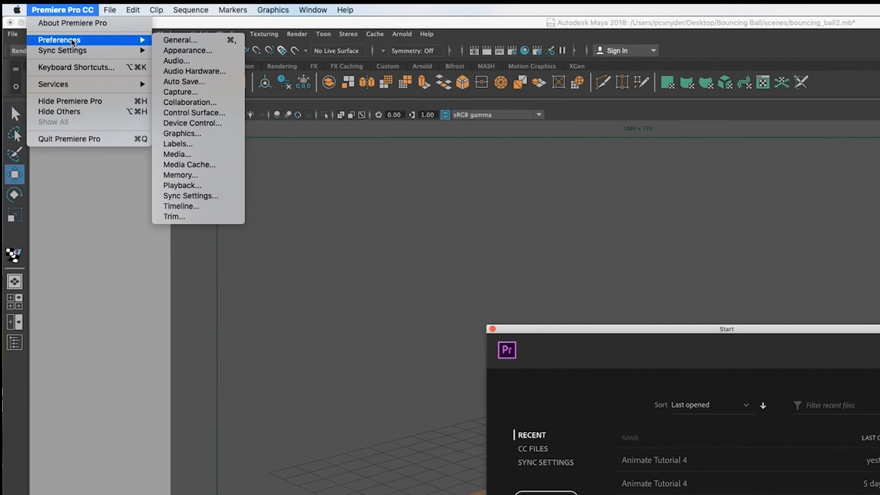
pyautogui.click(181, 205)
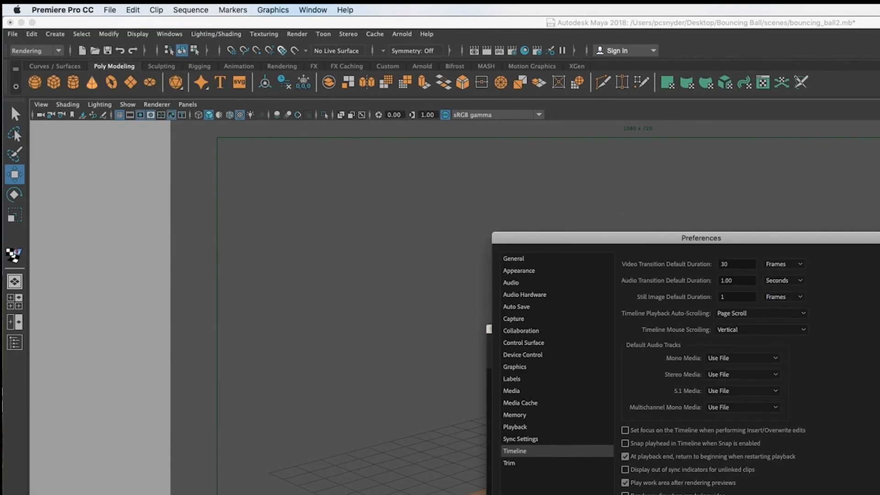